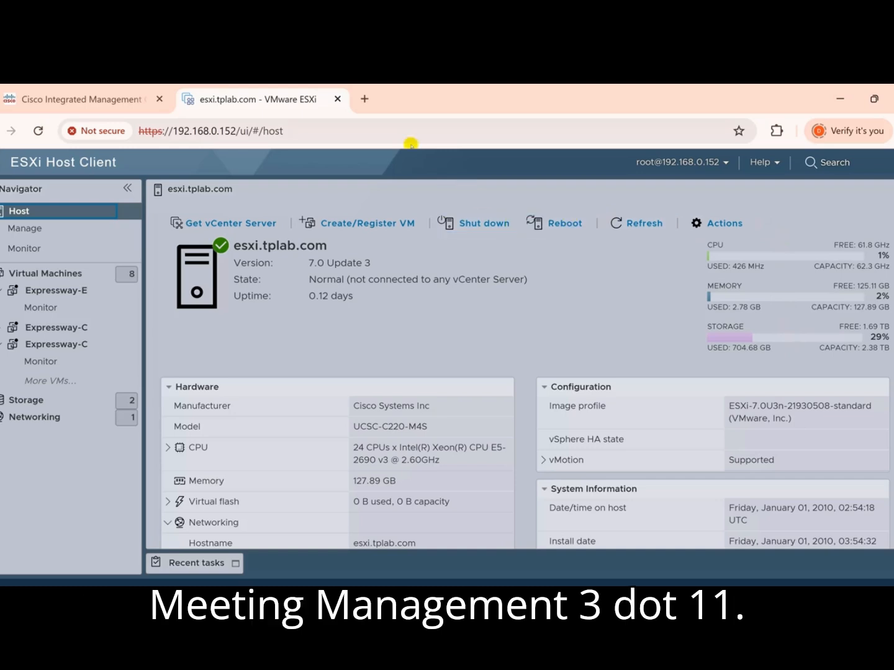
# Search the web in a new tab for "cisco meeting management virtualization" and open Cisco's Virtualization for Cisco Meeting Management page.
pyautogui.click(365, 100)
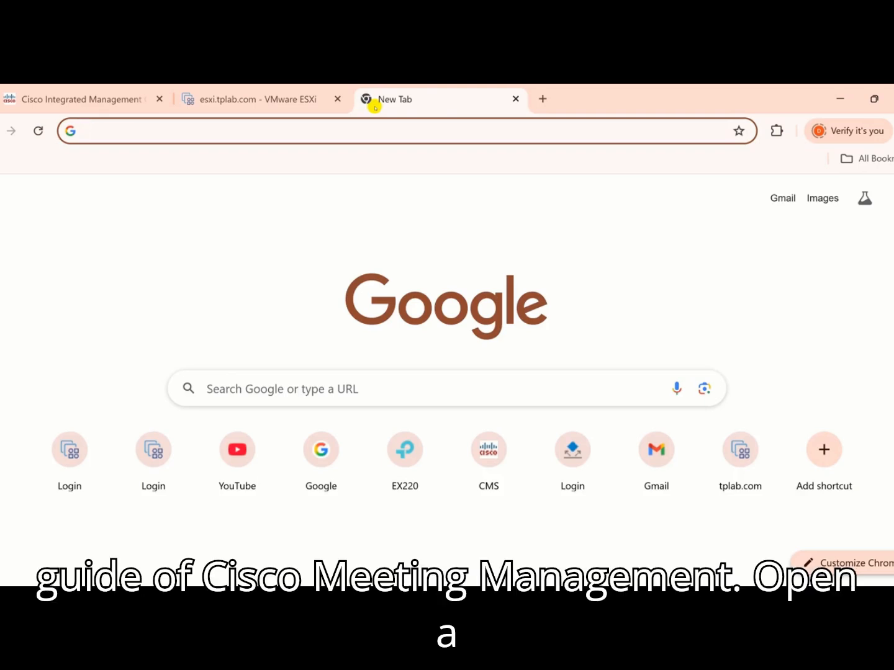
pyautogui.write('cisco meetin')
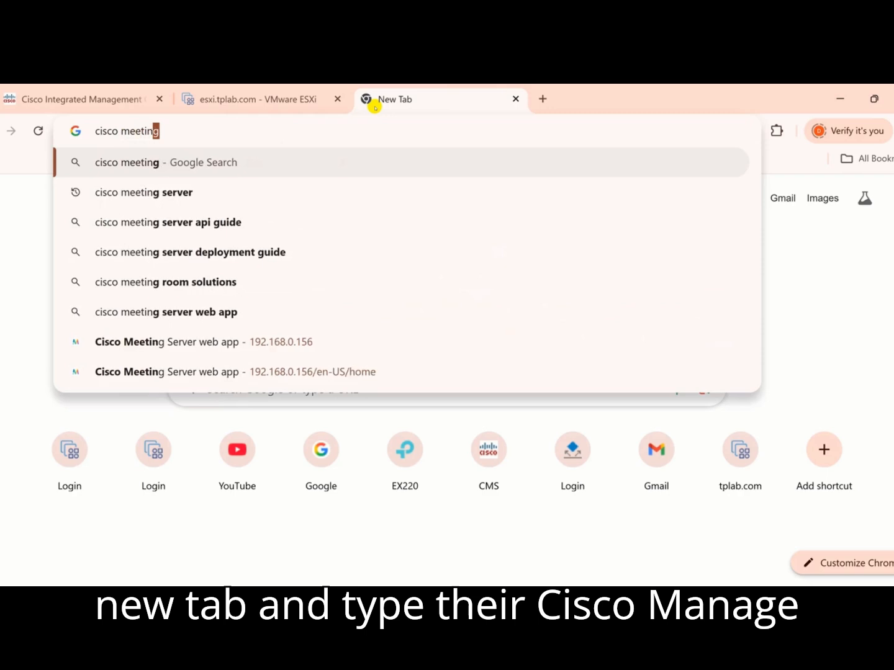
pyautogui.write('g ,m')
pyautogui.press('BackSpace')
pyautogui.press('BackSpace')
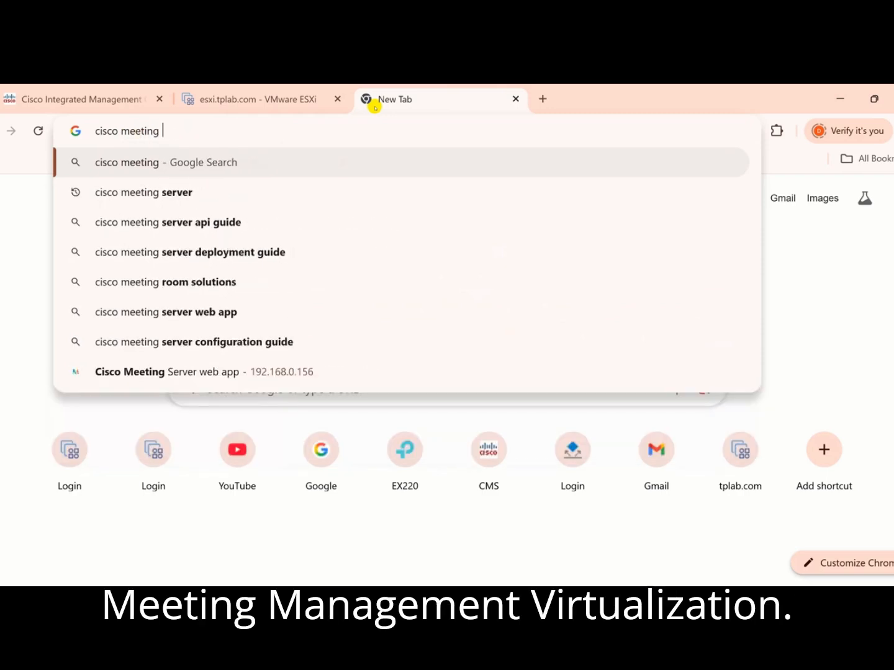
pyautogui.write('management')
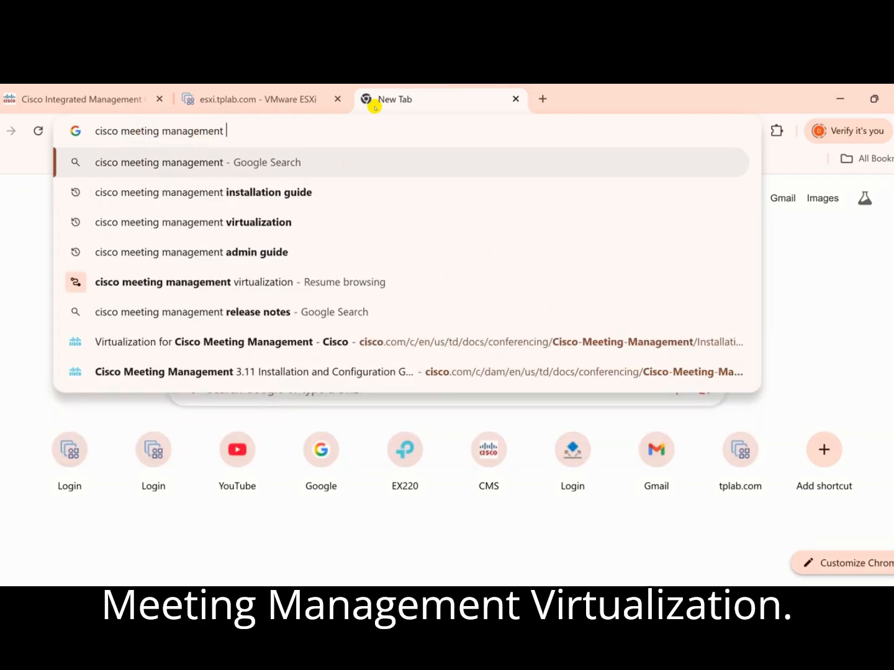
pyautogui.write('virtualization')
pyautogui.press('Return')
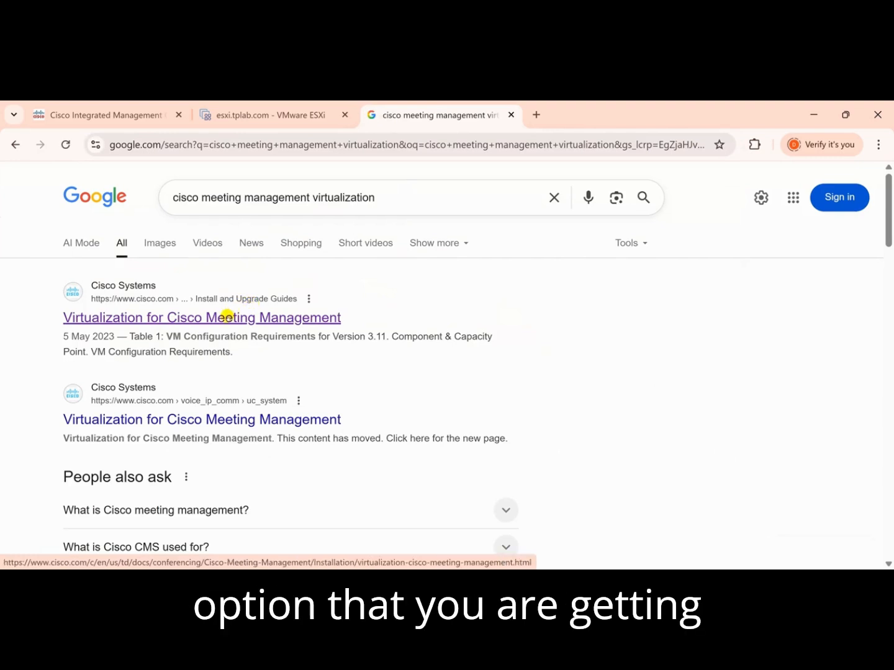
pyautogui.click(227, 316)
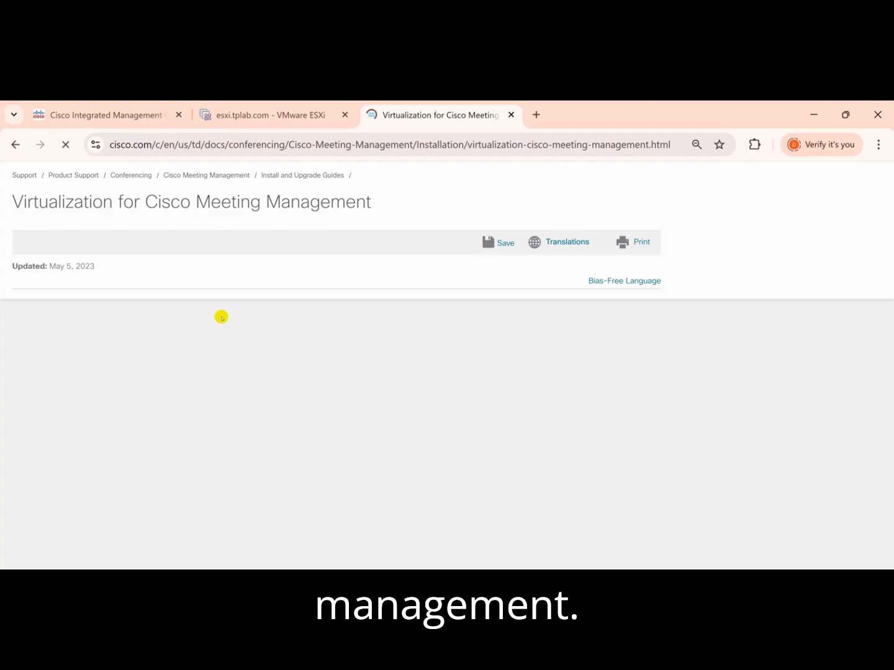
# Examine the supported ESXi versions and VM configuration requirements for Cisco Meeting Management version 3.11.
pyautogui.scroll(-3, 206, 326)
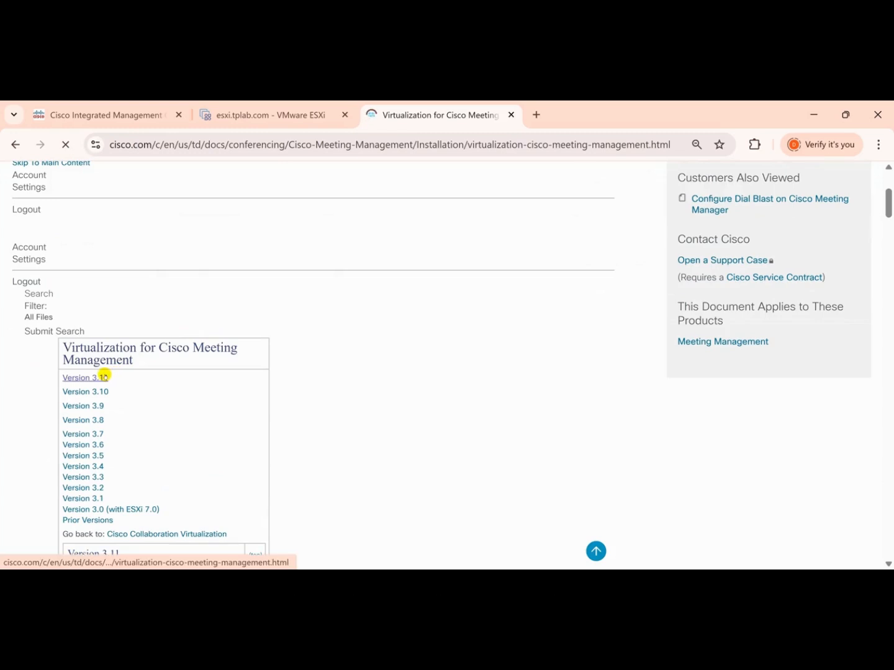
pyautogui.click(114, 375)
pyautogui.scroll(2, 322, 250)
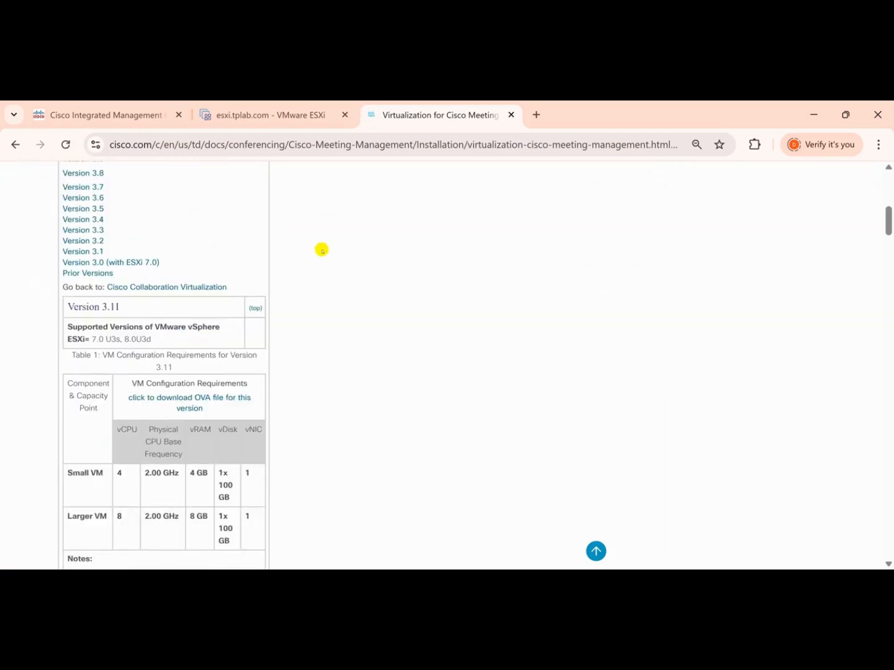
pyautogui.scroll(5, 321, 249)
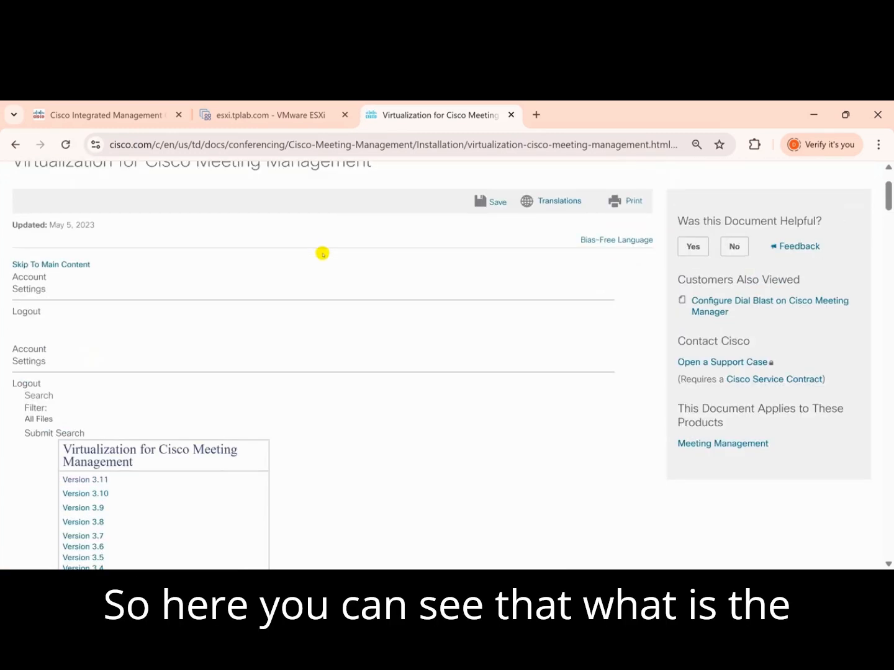
pyautogui.scroll(-3, 322, 255)
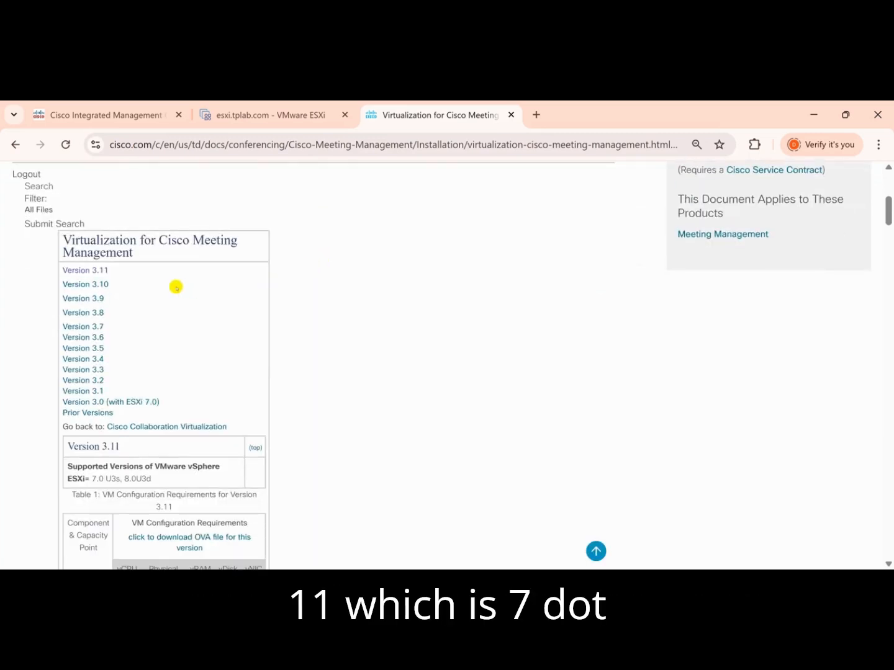
pyautogui.scroll(-3, 177, 287)
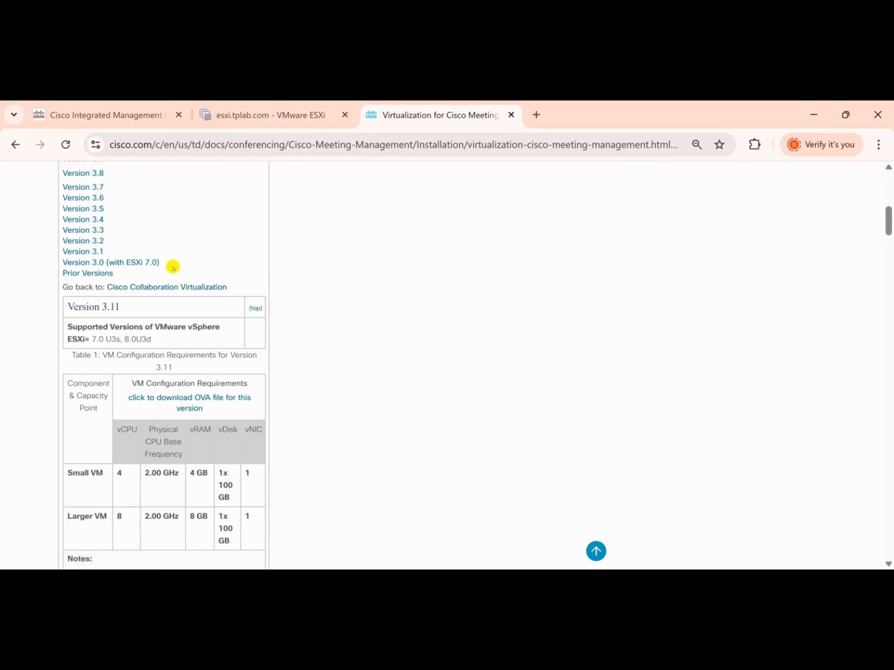
pyautogui.moveTo(150, 338); pyautogui.dragTo(71, 327)
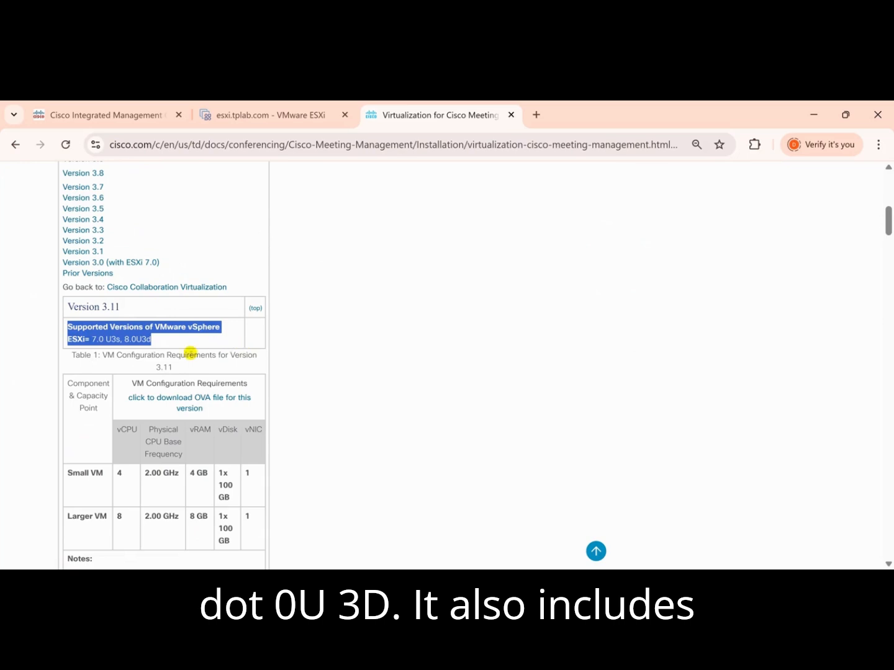
pyautogui.scroll(-1, 190, 353)
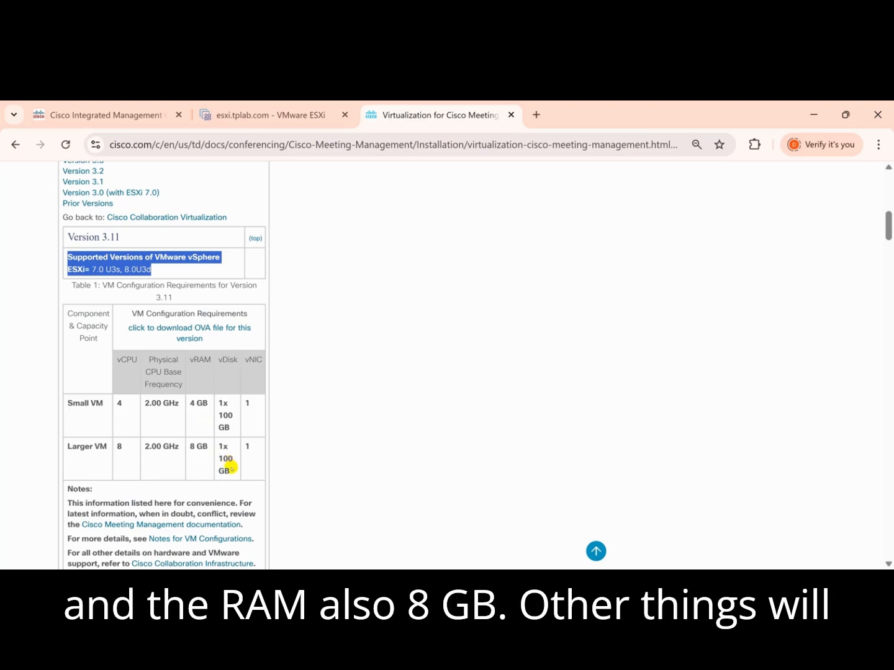
pyautogui.moveTo(230, 466); pyautogui.dragTo(246, 447)
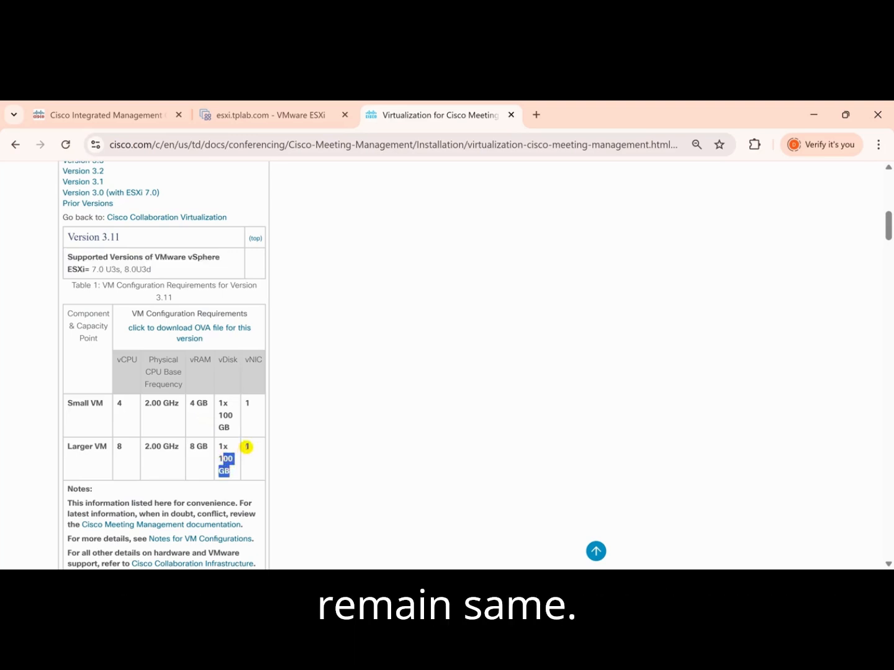
# Return to the ESXi host client and check the host's CPU frequency in its hardware details.
pyautogui.click(261, 114)
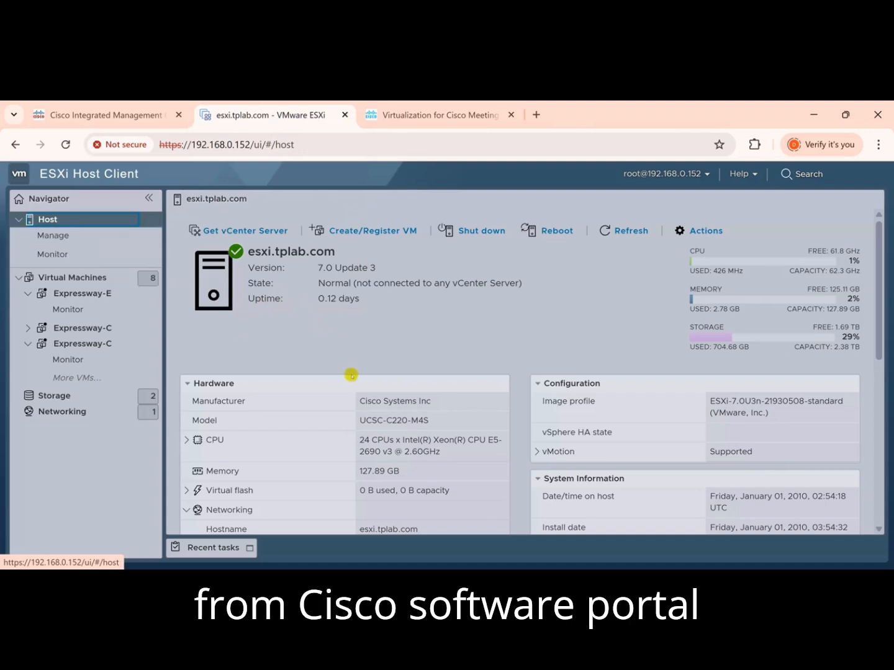
pyautogui.scroll(-2, 426, 393)
pyautogui.scroll(2, 435, 384)
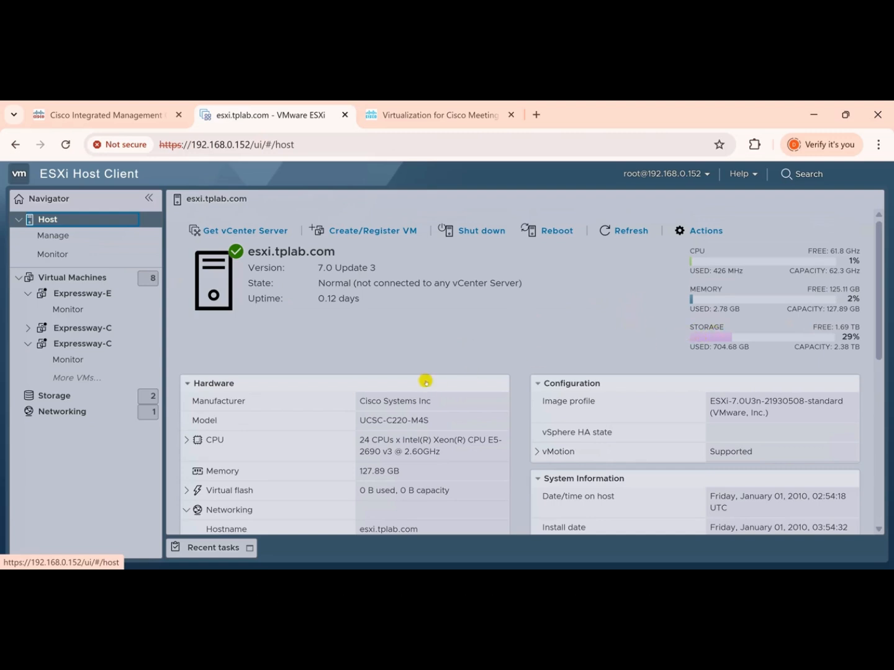
pyautogui.moveTo(444, 452); pyautogui.dragTo(405, 452)
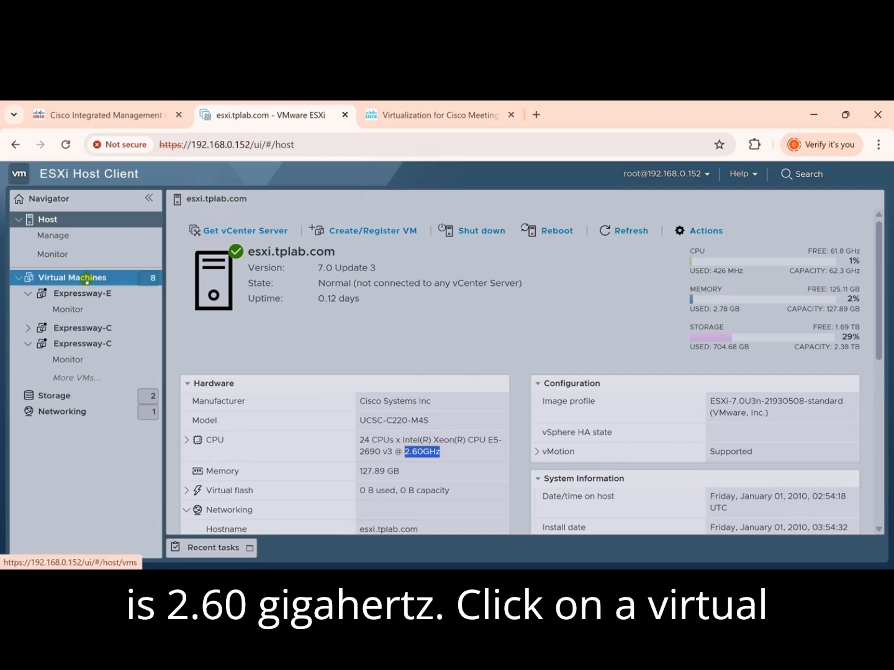
# Start creating a virtual machine on the ESXi host, choosing deployment from an OVF or OVA file as the creation type.
pyautogui.click(87, 280)
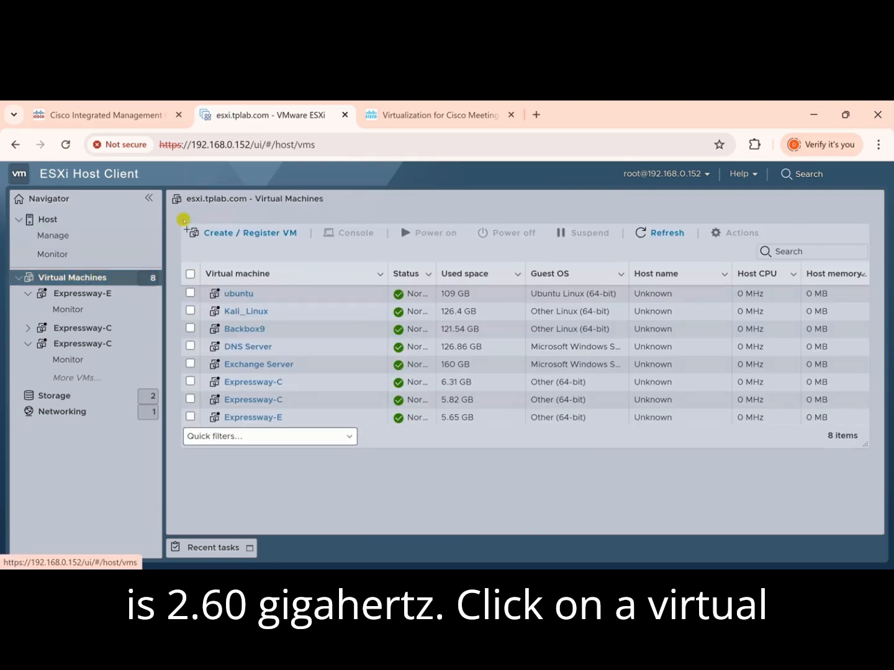
pyautogui.click(233, 233)
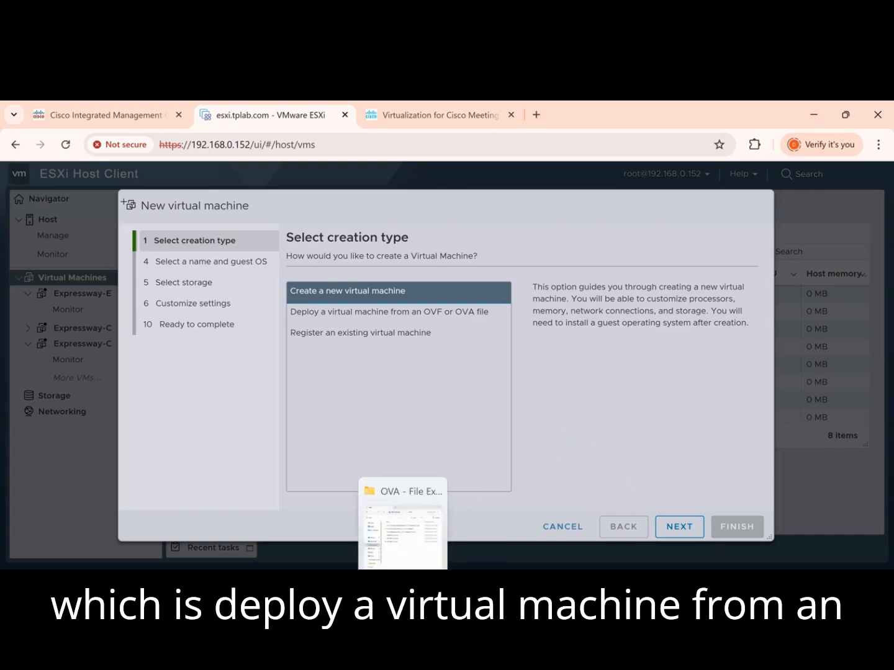
pyautogui.click(402, 578)
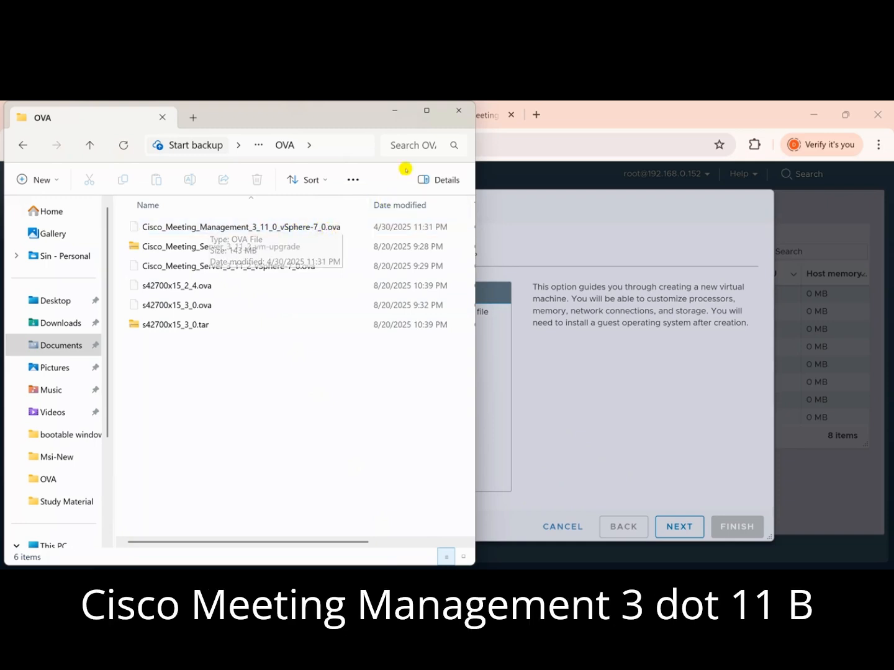
pyautogui.click(544, 218)
pyautogui.click(463, 311)
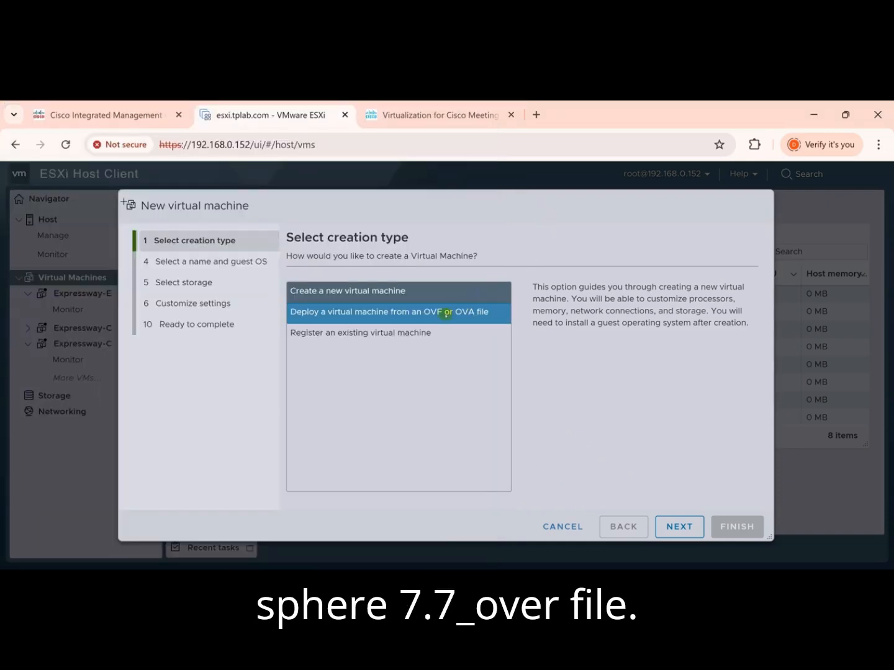
pyautogui.click(411, 314)
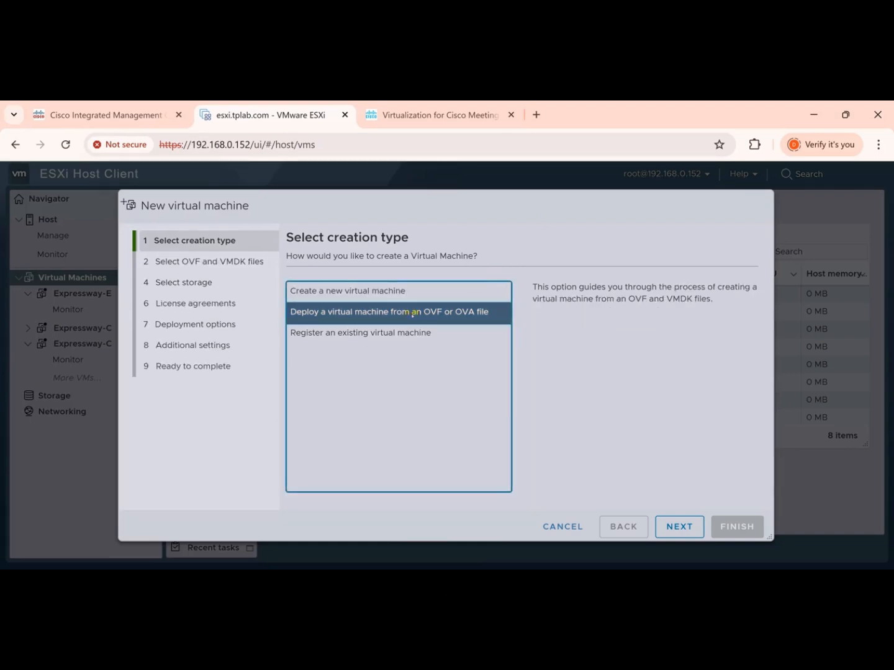
pyautogui.click(677, 525)
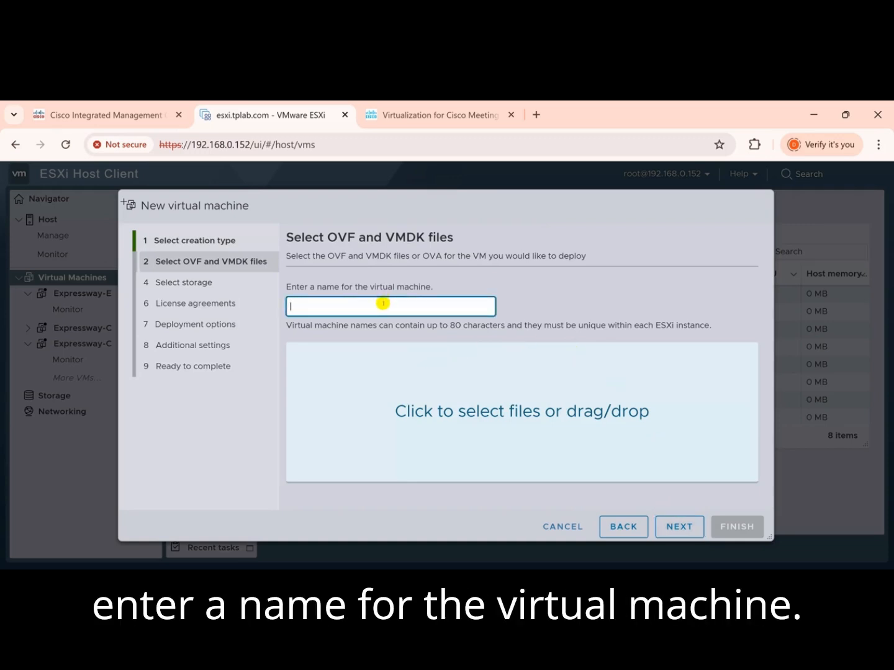
# Name the virtual machine Cisco Meeting Management (CMM) and supply Cisco_Meeting_Management_3_11_0_vSphere-7_0.ova as its source file.
pyautogui.write('Cisco')
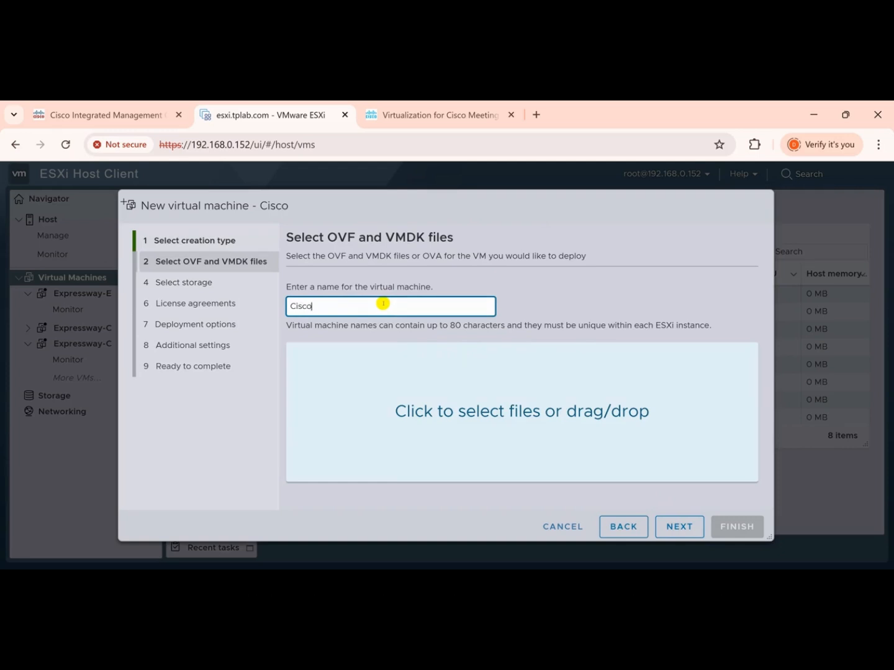
pyautogui.write('ME')
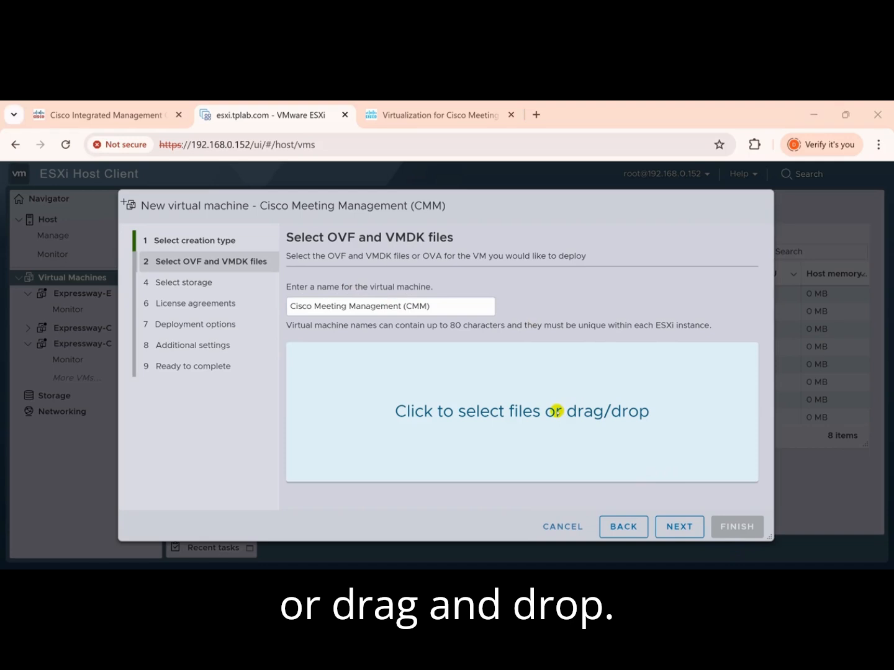
pyautogui.click(556, 411)
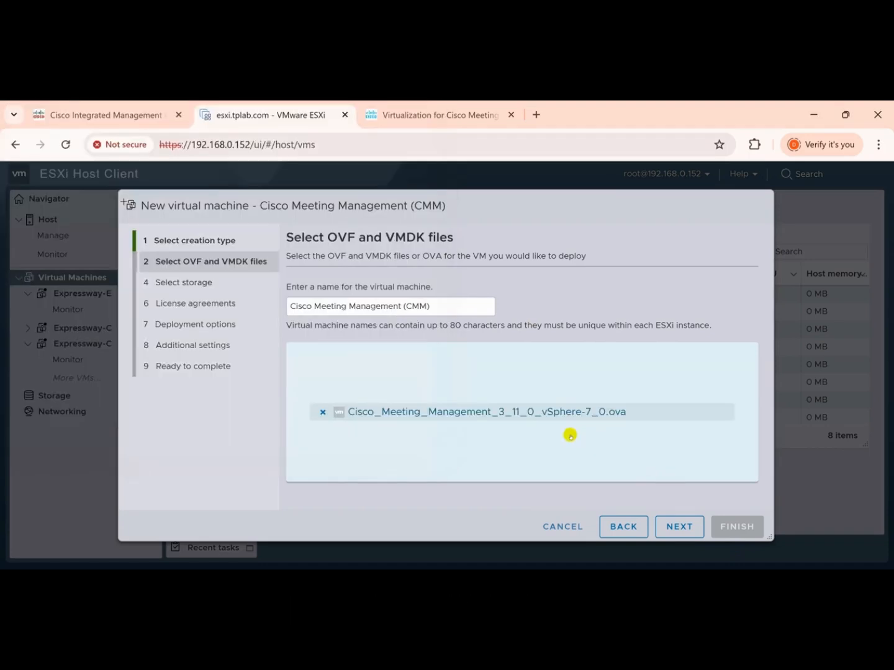
pyautogui.click(664, 523)
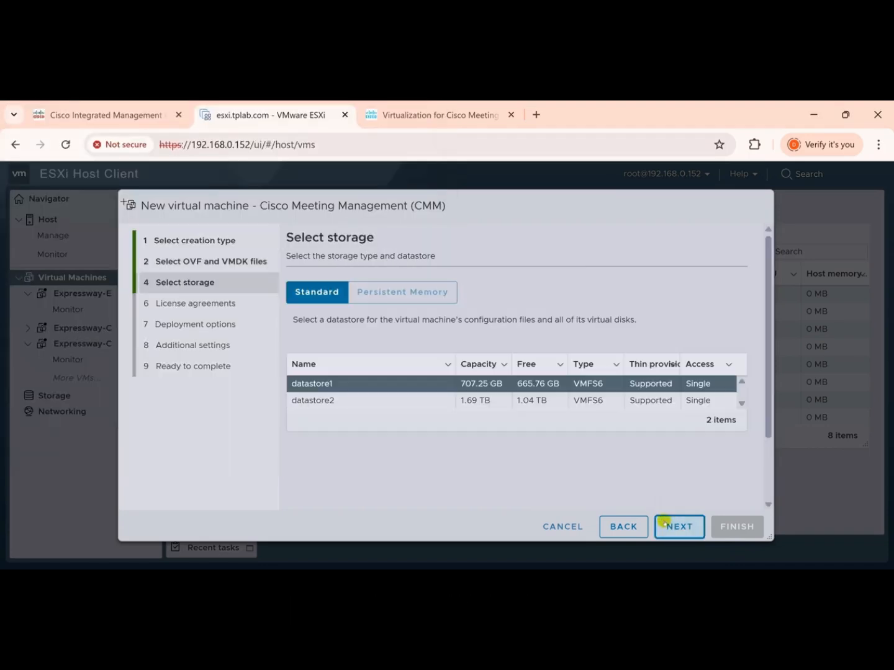
# Deploy the virtual machine to datastore2 and check the import's progress in the recent tasks.
pyautogui.click(496, 400)
pyautogui.click(672, 522)
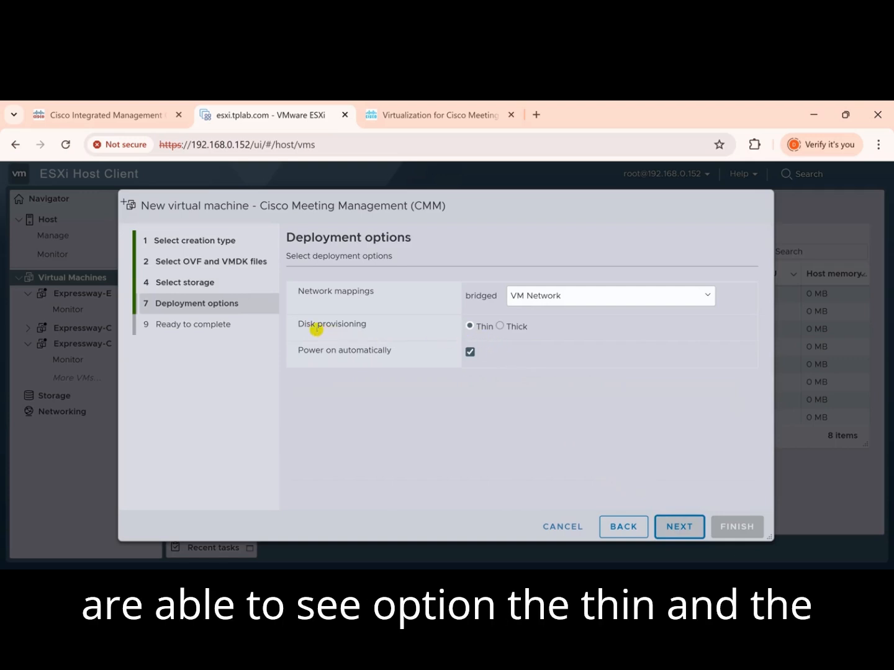
pyautogui.moveTo(299, 324); pyautogui.dragTo(373, 327)
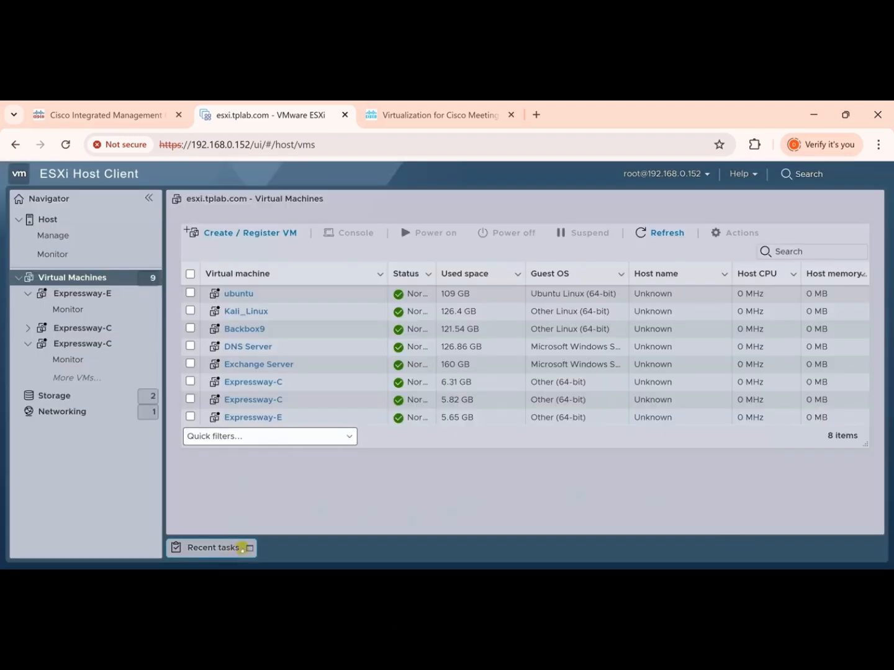
pyautogui.click(242, 547)
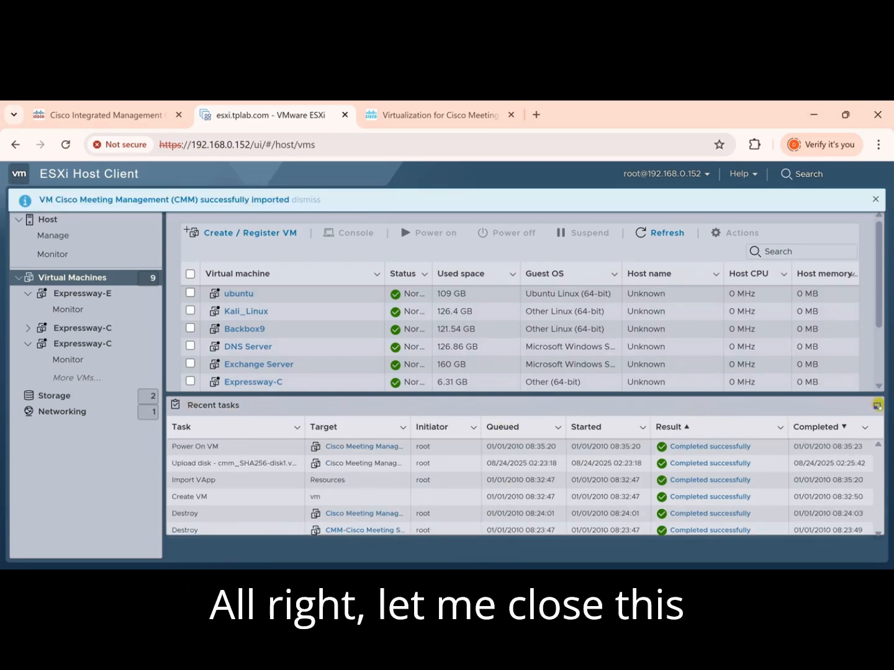
pyautogui.click(877, 406)
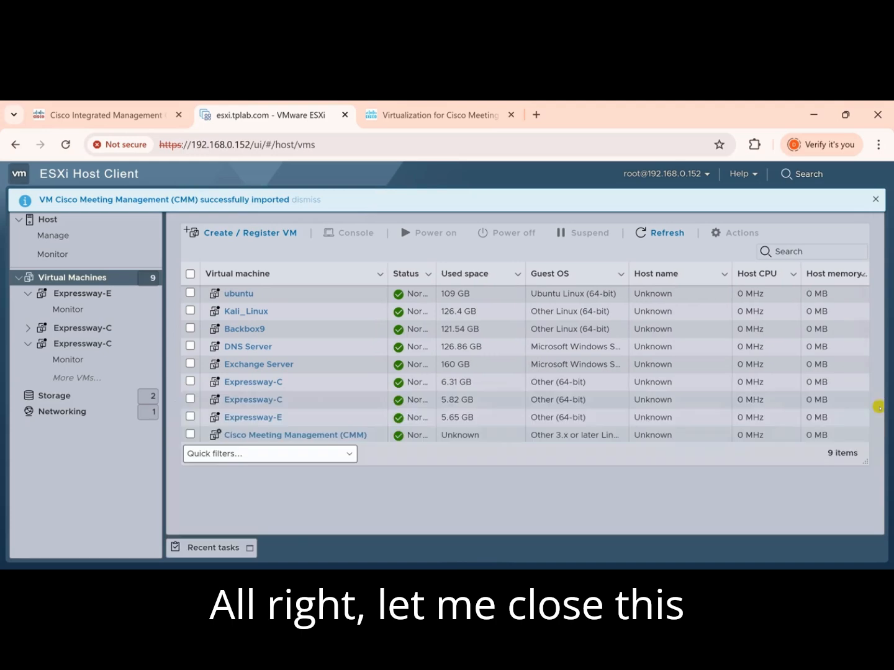
# Open the browser console of the Cisco Meeting Management (CMM) machine and proceed to its network configuration.
pyautogui.click(285, 435)
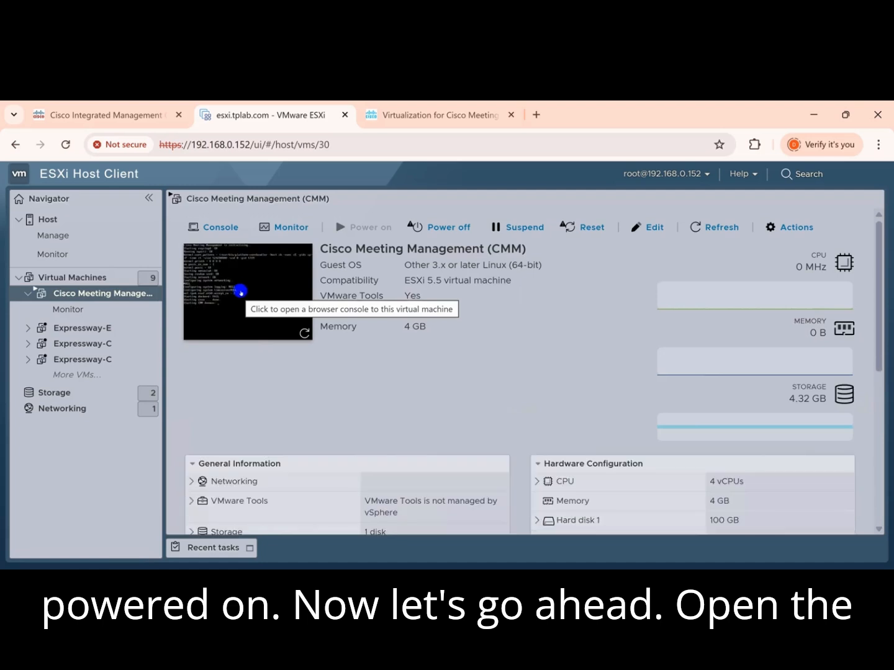
pyautogui.click(241, 292)
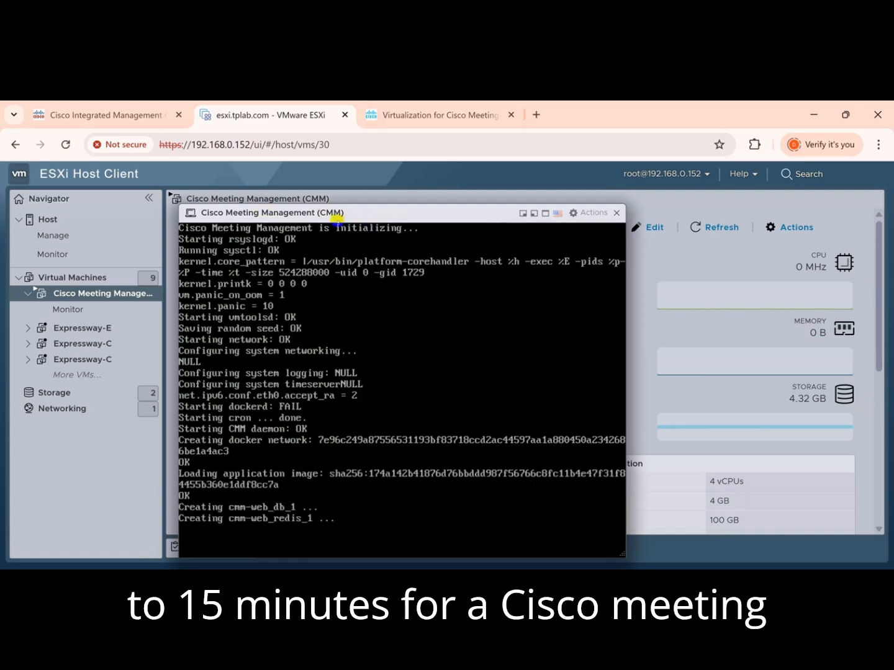
pyautogui.moveTo(334, 217); pyautogui.dragTo(306, 200)
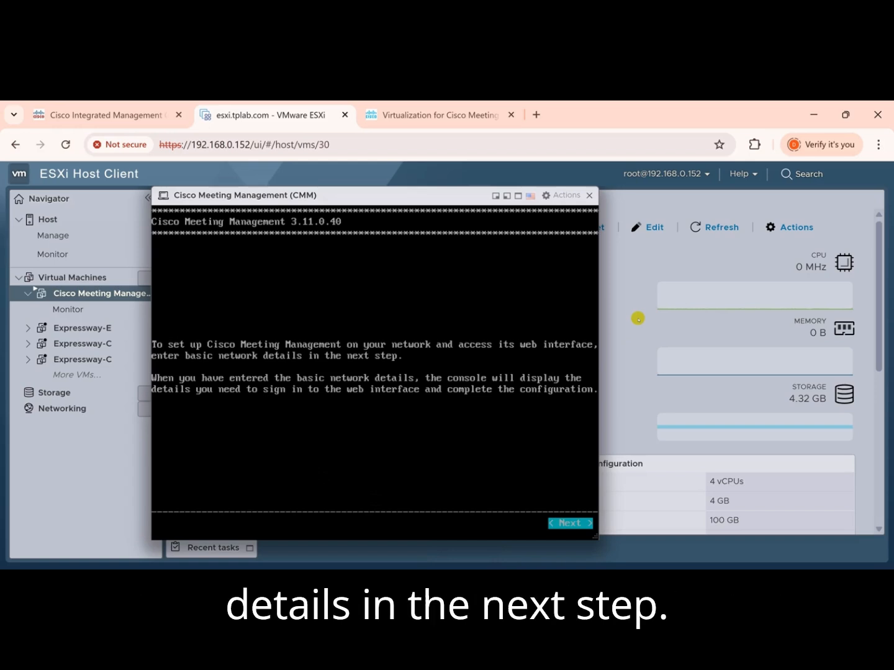
pyautogui.press('Return')
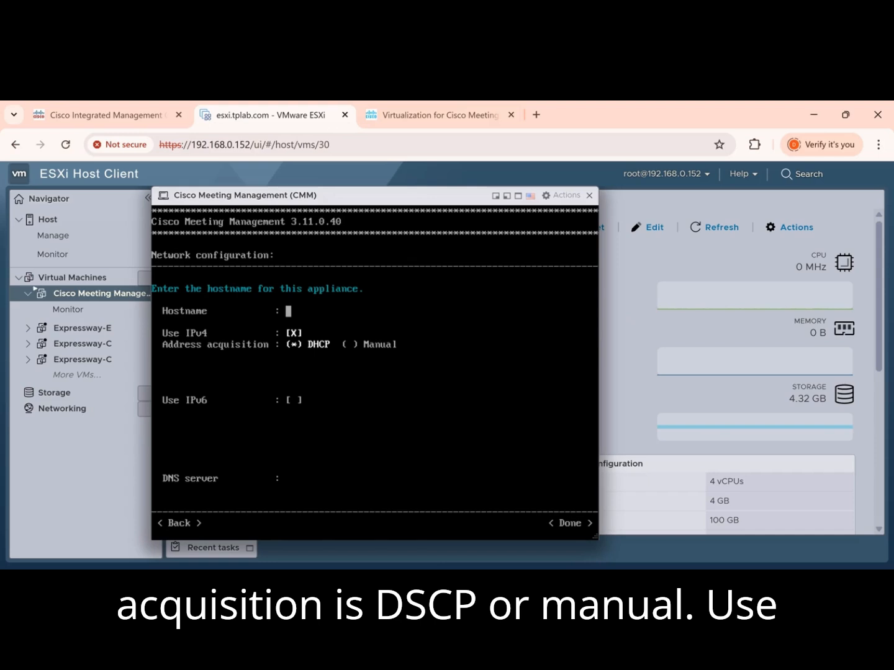
# Set the appliance's hostname to cmm and choose manual IPv4 address acquisition.
pyautogui.write('cmm')
pyautogui.press('Tab')
pyautogui.press('Tab')
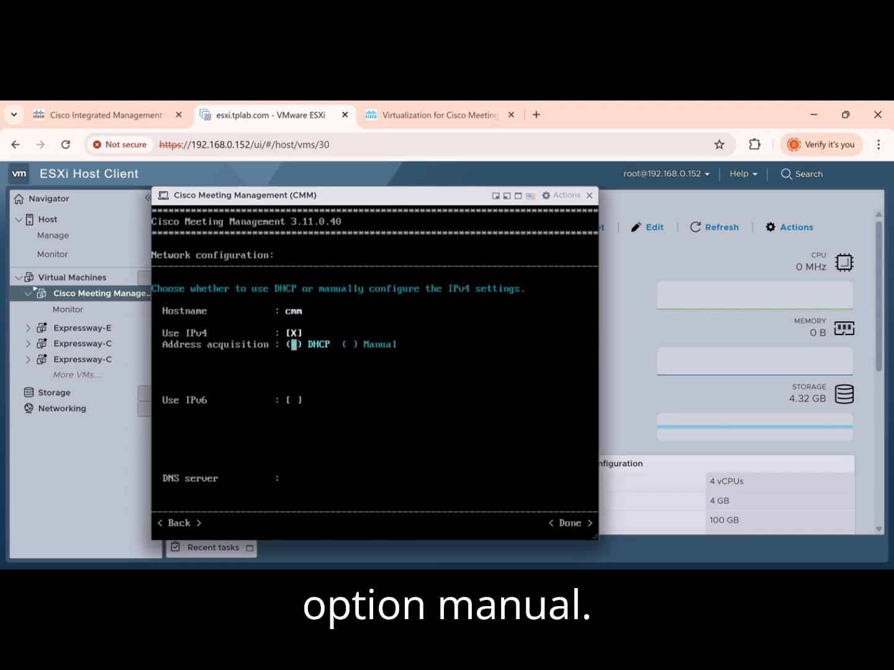
pyautogui.press('Tab')
pyautogui.press('space')
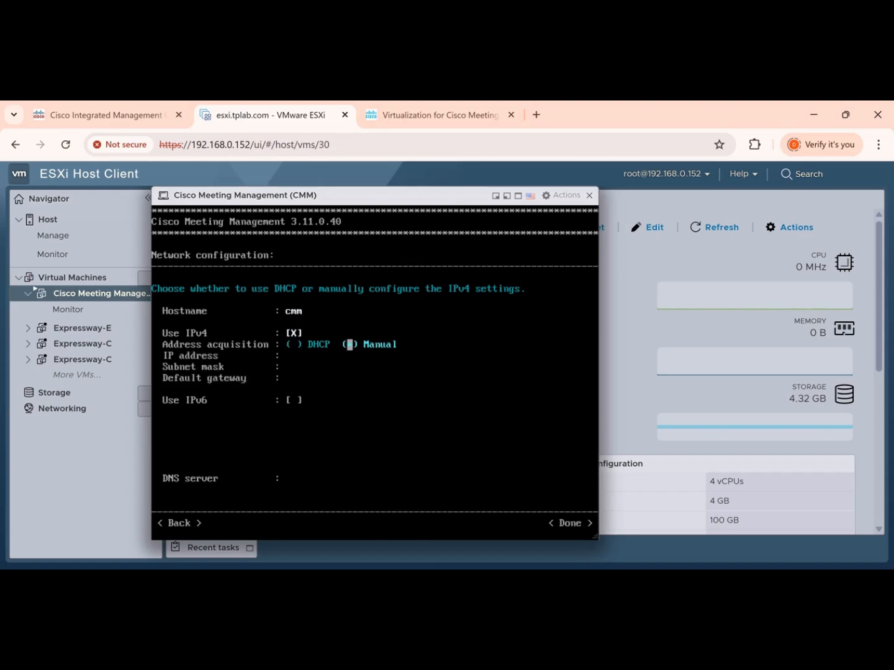
# Enter IP address 192.168.0.134, subnet mask 255.255.255.0 and default gateway 192.168.0.1, and apply the configuration to restart the appliance.
pyautogui.press('Tab')
pyautogui.write('192.168.0.')
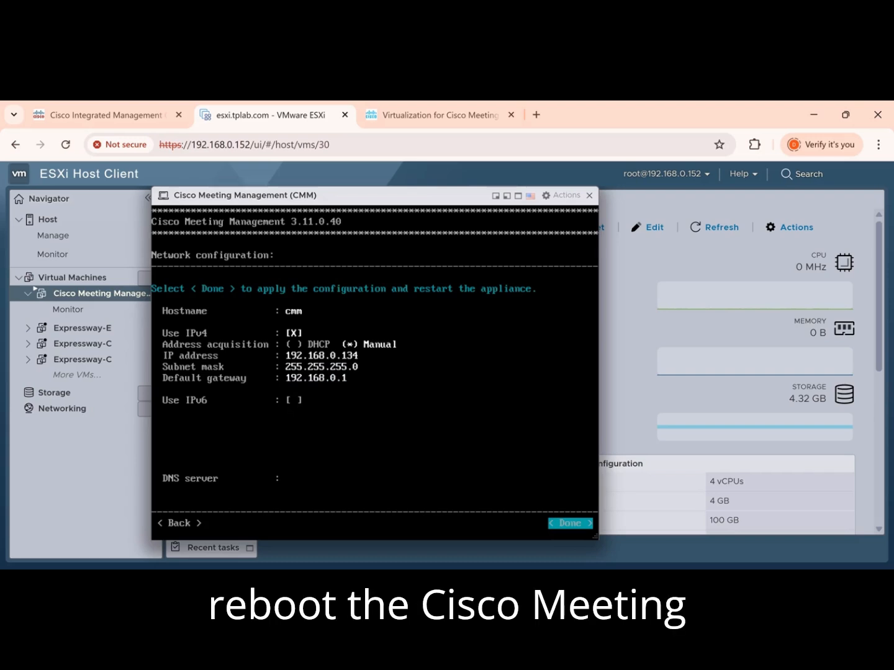
pyautogui.press('Return')
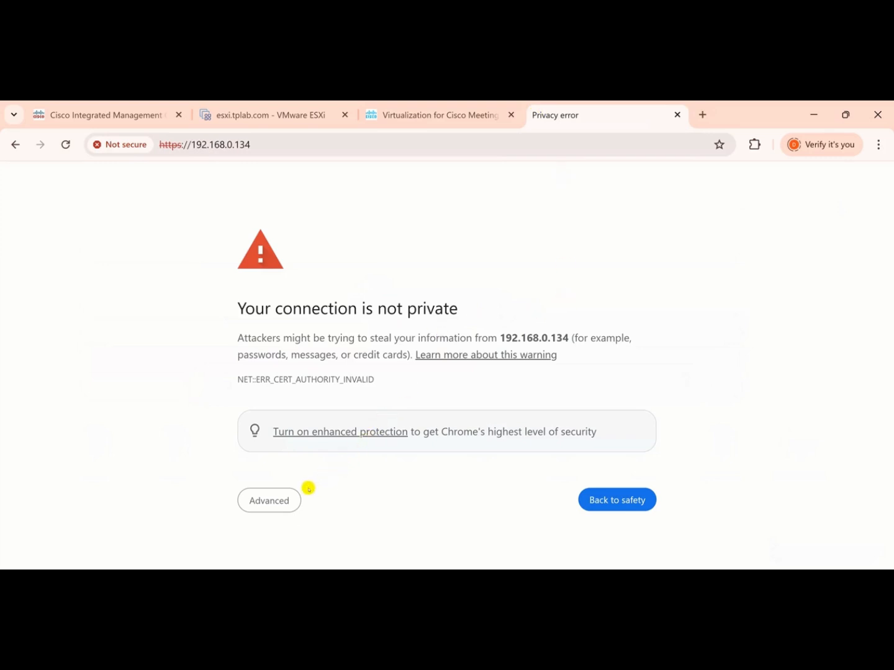
# Bypass the browser's certificate warning and proceed to the appliance's web interface at 192.168.0.134.
pyautogui.click(280, 498)
pyautogui.scroll(-1, 341, 466)
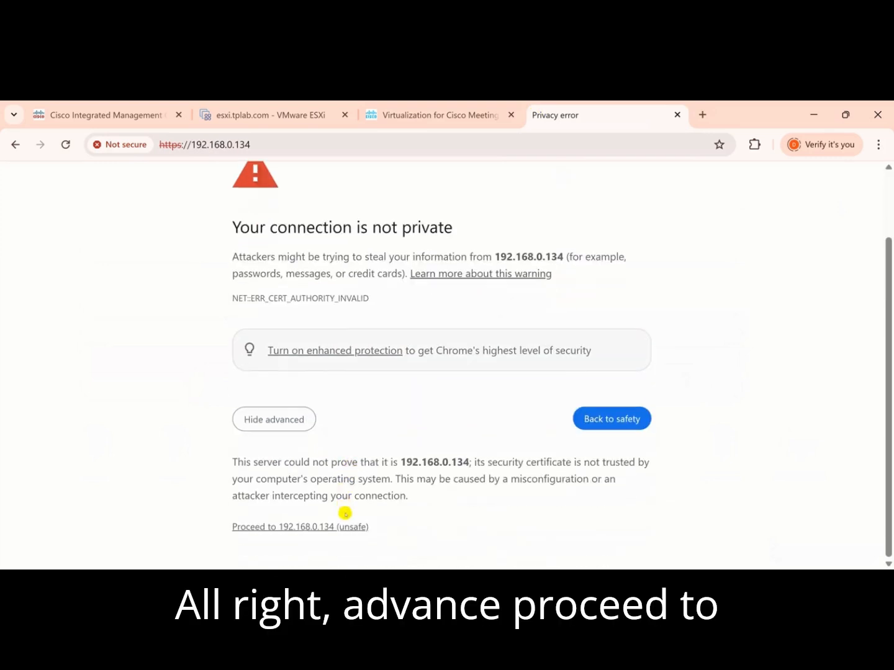
pyautogui.click(344, 526)
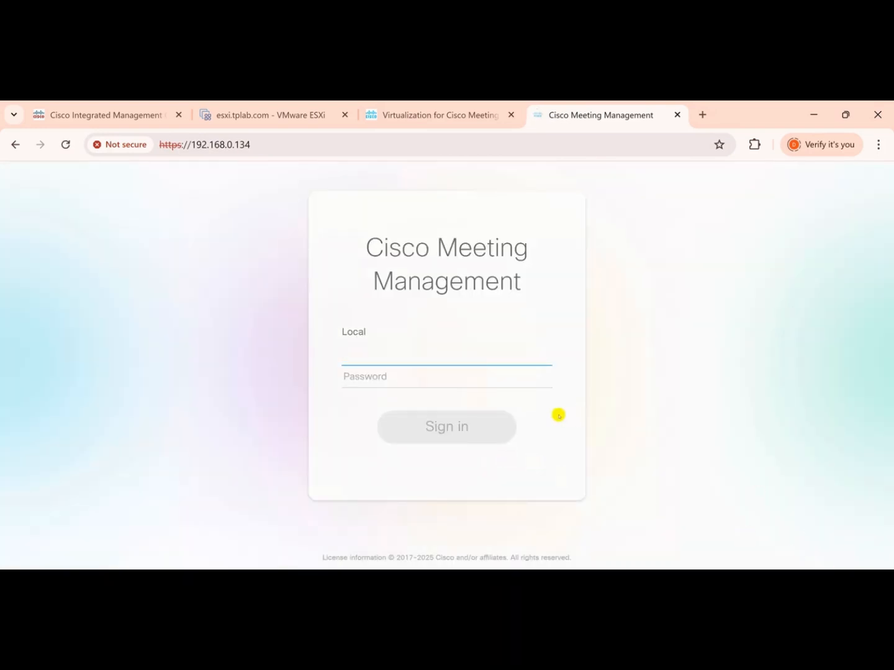
# Try to sign in as admin with the generated password shown in the virtual machine's console.
pyautogui.click(448, 354)
pyautogui.write('admin')
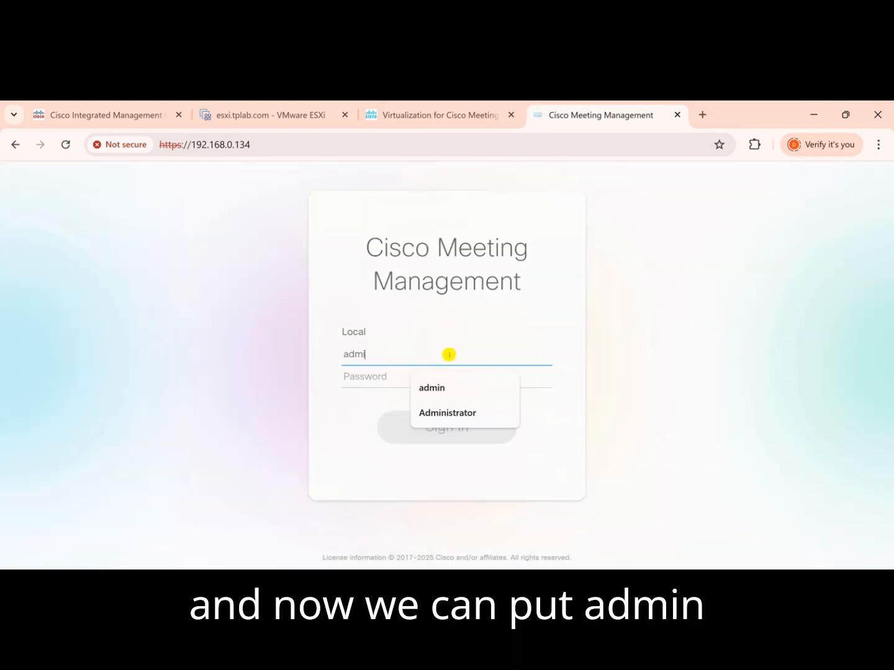
pyautogui.press('Tab')
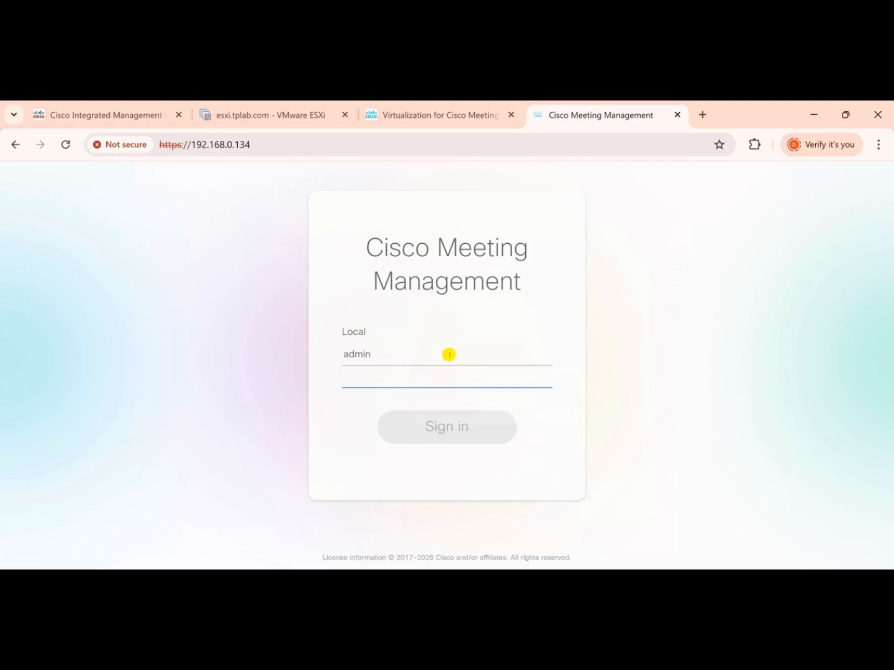
pyautogui.click(231, 124)
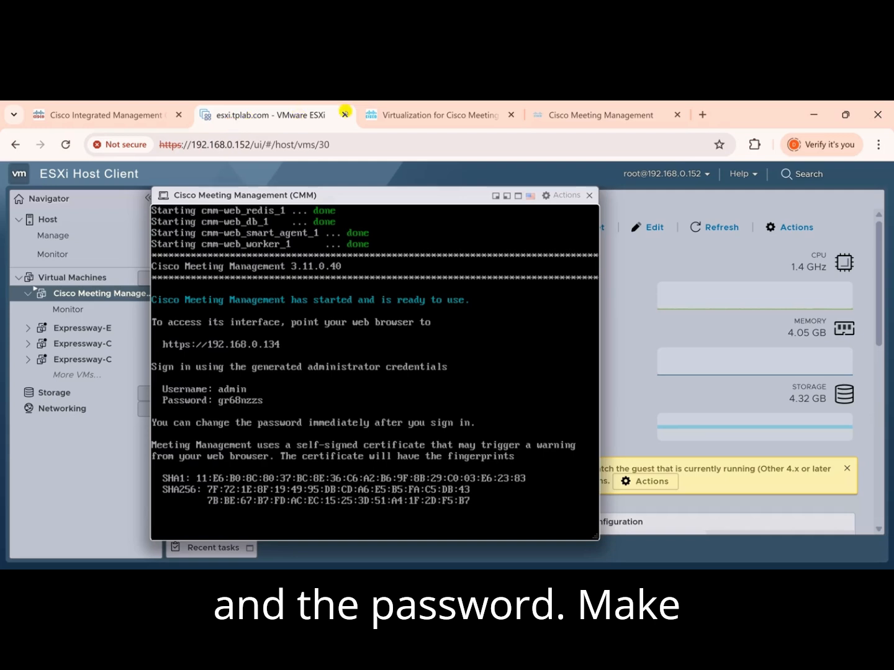
pyautogui.click(557, 118)
pyautogui.write('****')
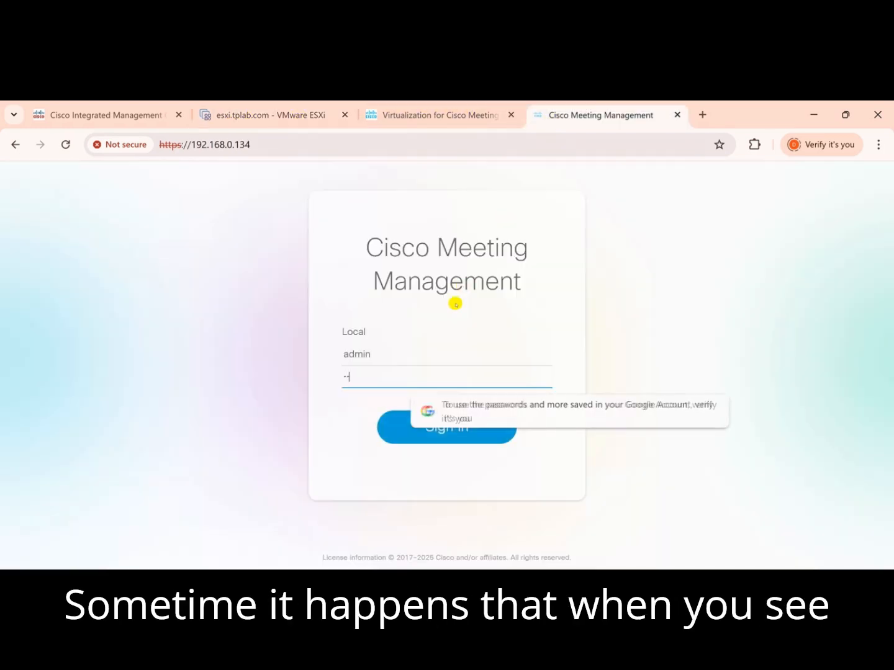
pyautogui.write('*')
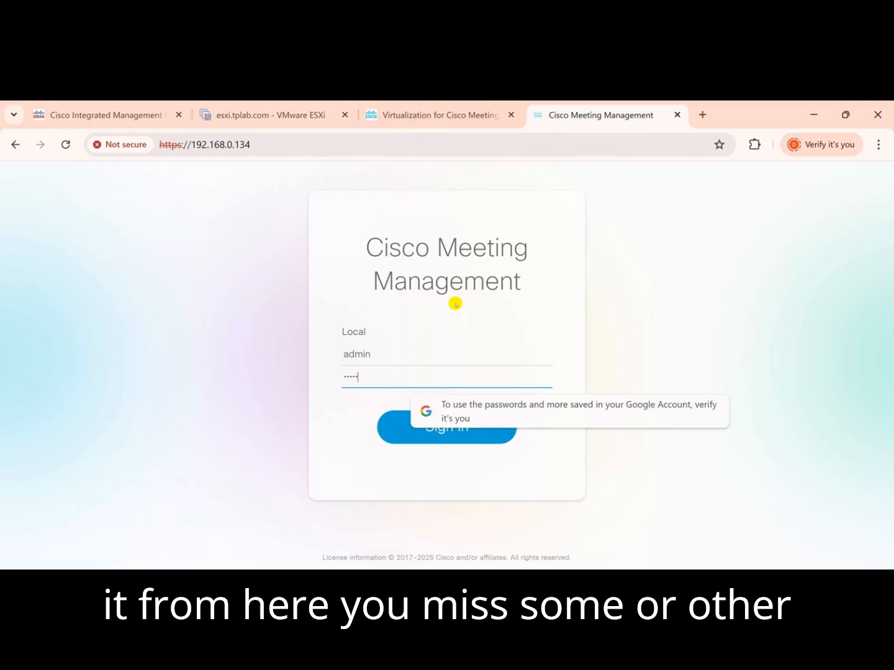
pyautogui.write('***')
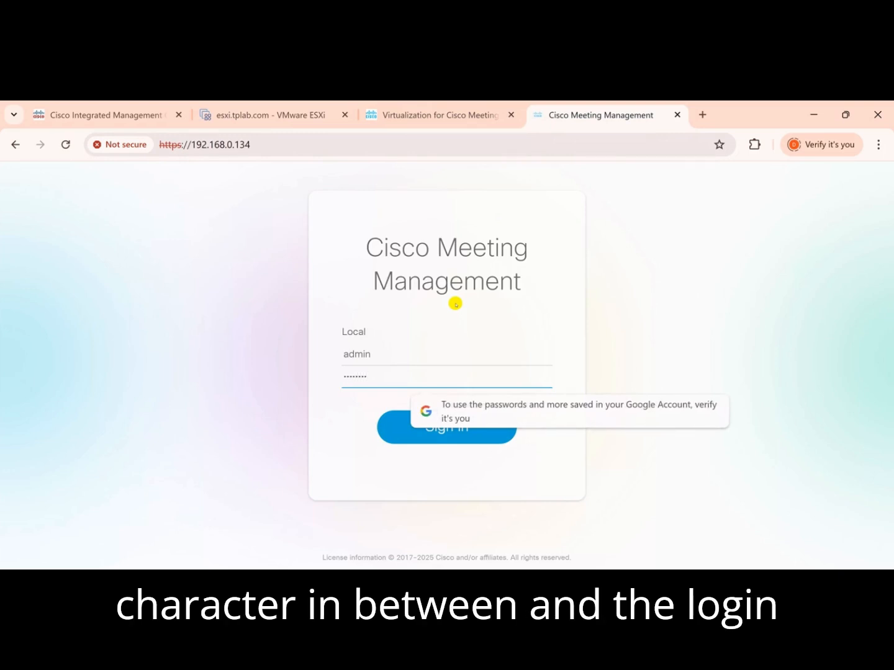
pyautogui.click(399, 443)
# Recheck the generated password in the ESXi console and use it to sign in to Cisco Meeting Management again.
pyautogui.click(271, 116)
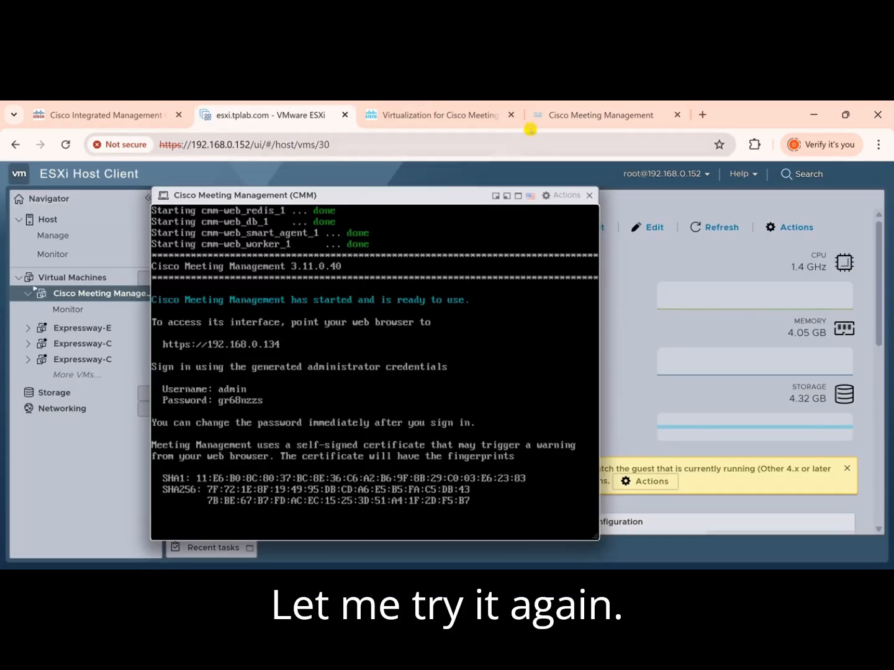
pyautogui.click(546, 121)
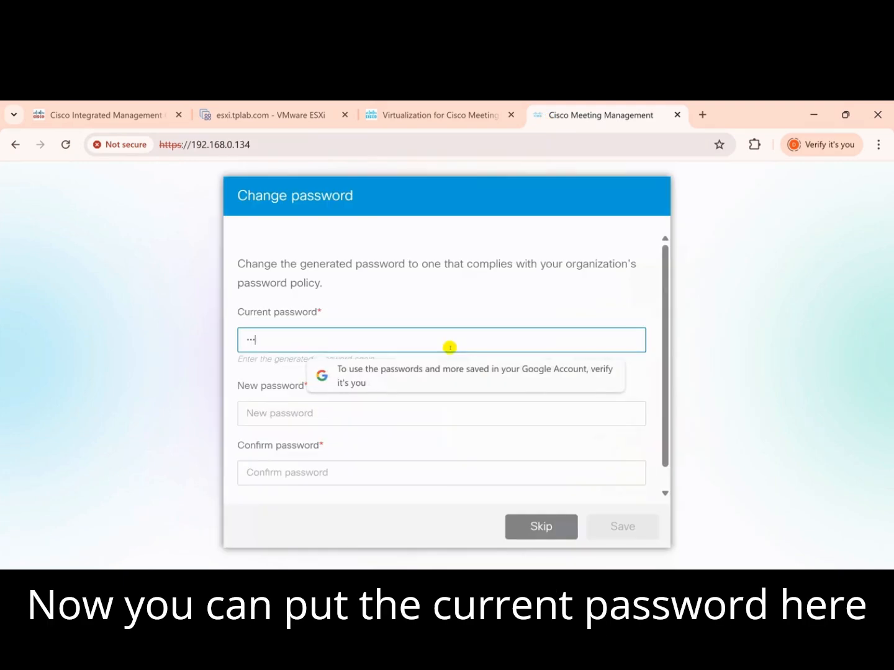
pyautogui.write('**')
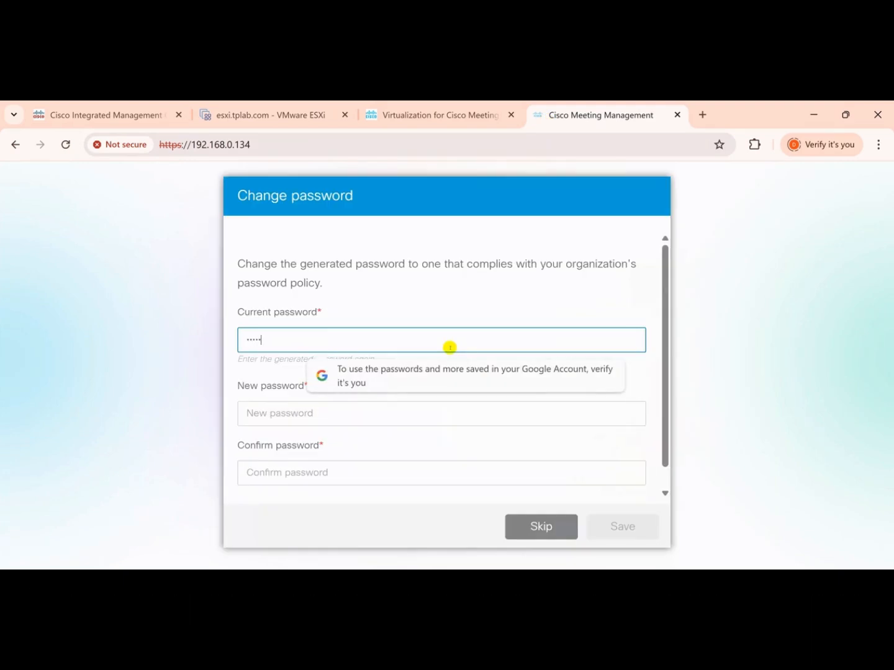
pyautogui.write('***')
# Replace the generated password by entering the current password, the new password and its confirmation, and save the change.
pyautogui.press('Tab')
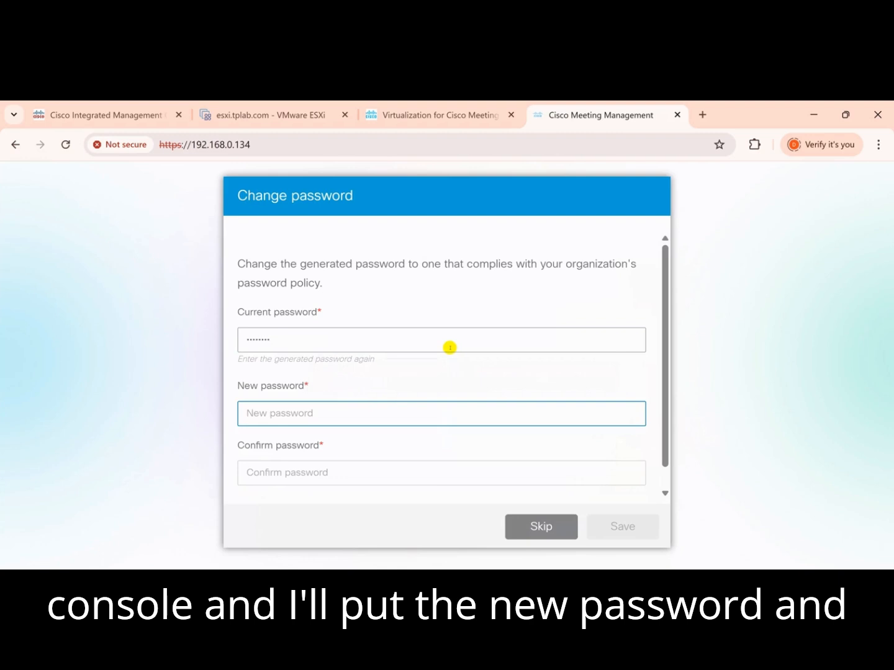
pyautogui.write('*******')
pyautogui.press('Tab')
pyautogui.write('*******')
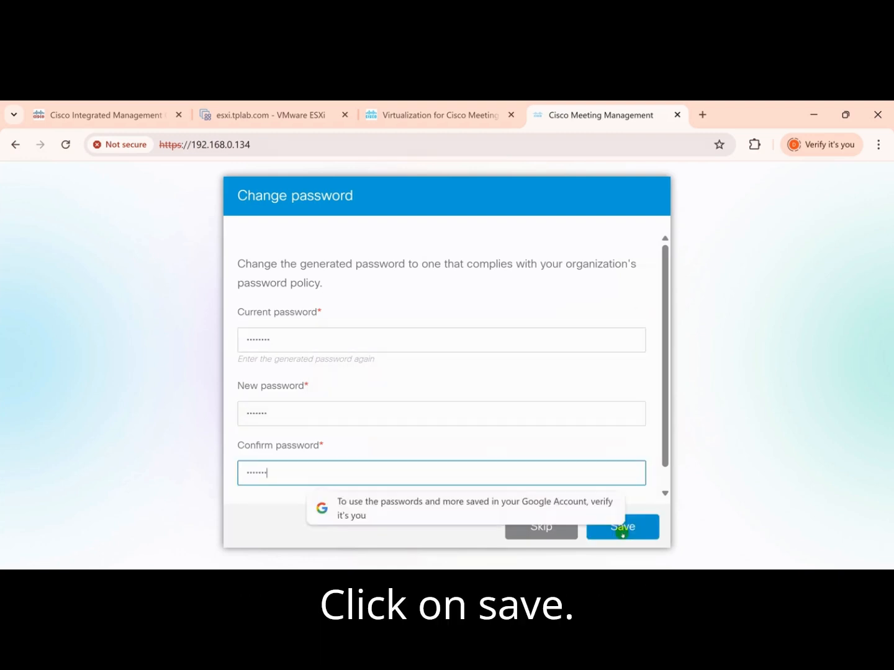
pyautogui.click(624, 529)
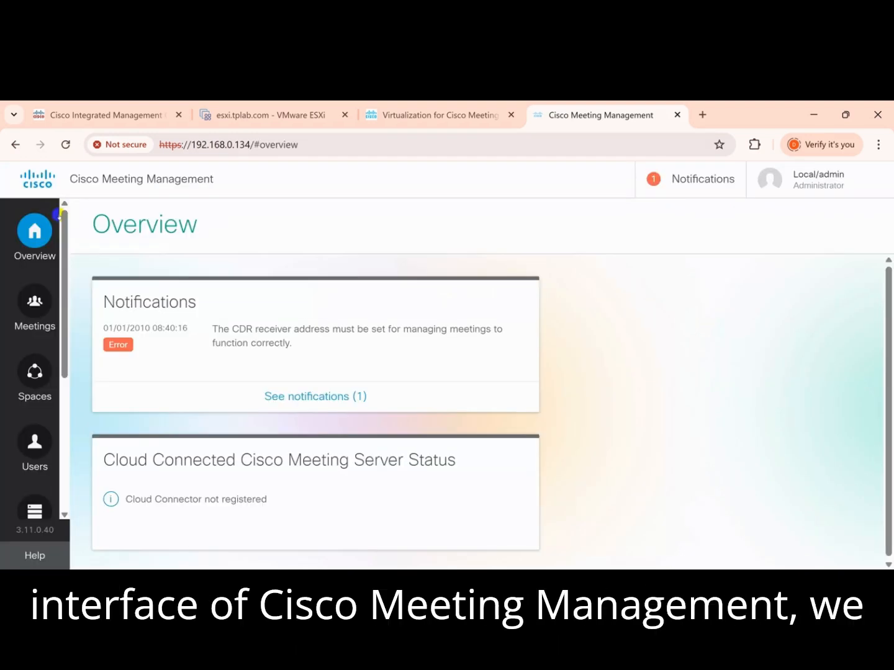
# Look through the Overview, Meetings, Spaces, Users and Servers pages of the management interface.
pyautogui.scroll(-4, 37, 233)
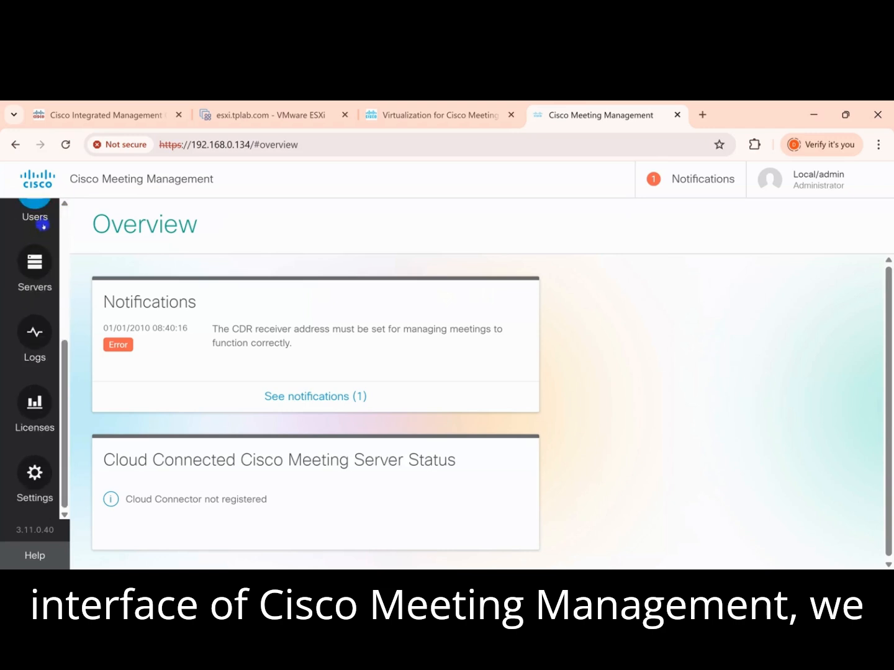
pyautogui.scroll(4, 37, 233)
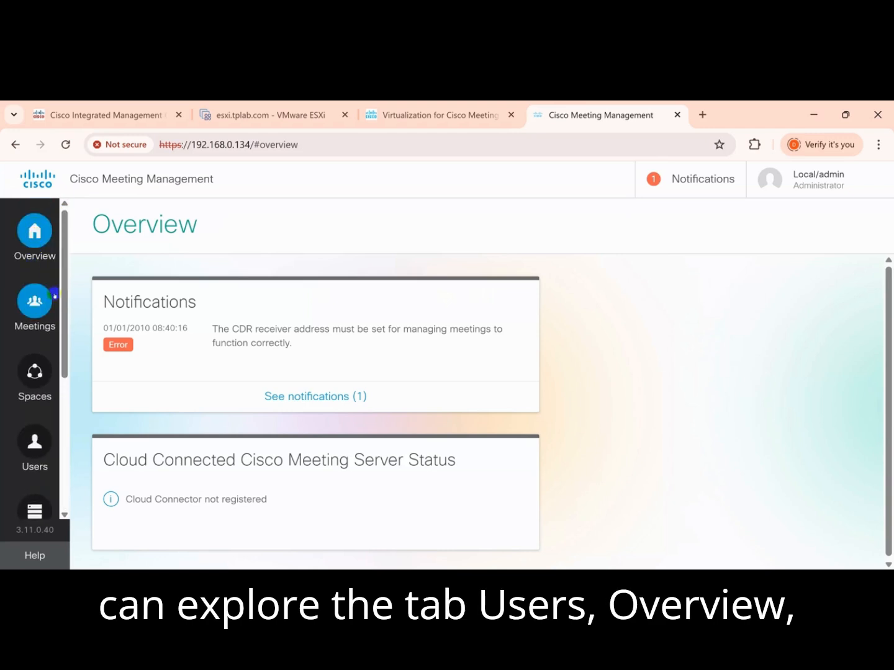
pyautogui.click(34, 301)
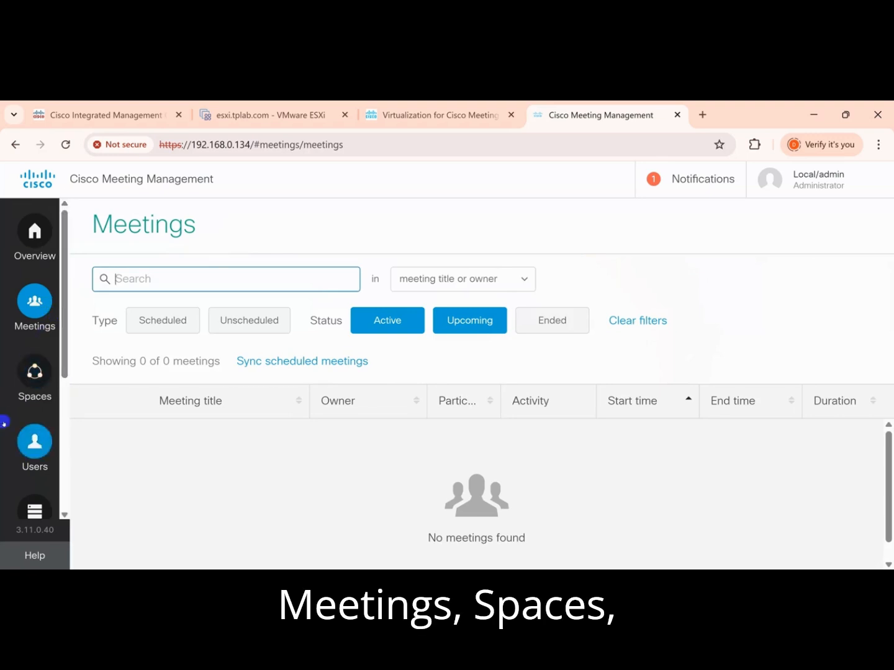
pyautogui.click(35, 372)
pyautogui.click(31, 453)
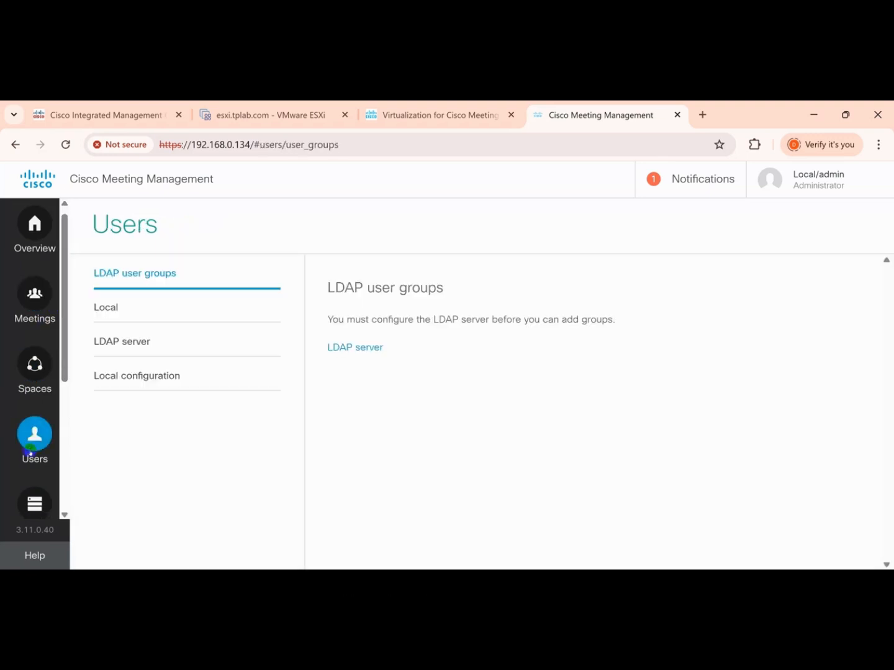
pyautogui.scroll(-2, 30, 447)
pyautogui.click(31, 373)
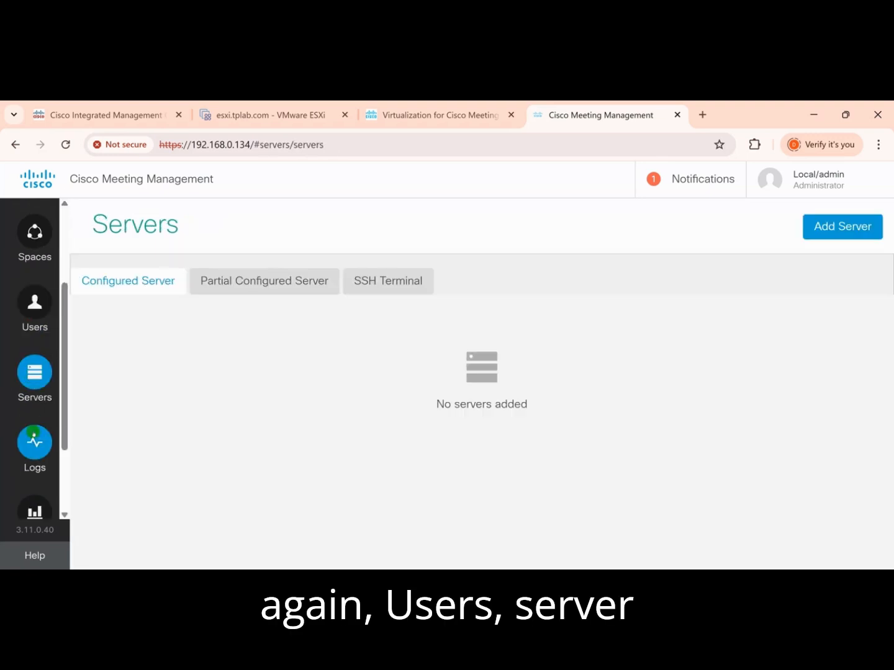
# Look through the Logs and Licenses pages and the list of available Settings sections.
pyautogui.click(35, 442)
pyautogui.scroll(-2, 34, 436)
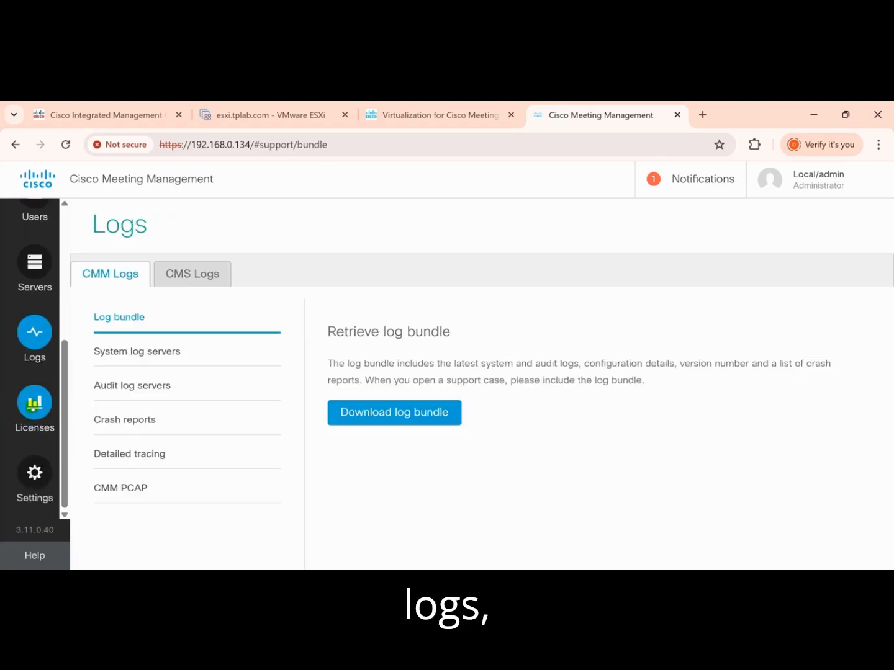
pyautogui.click(35, 402)
pyautogui.click(31, 469)
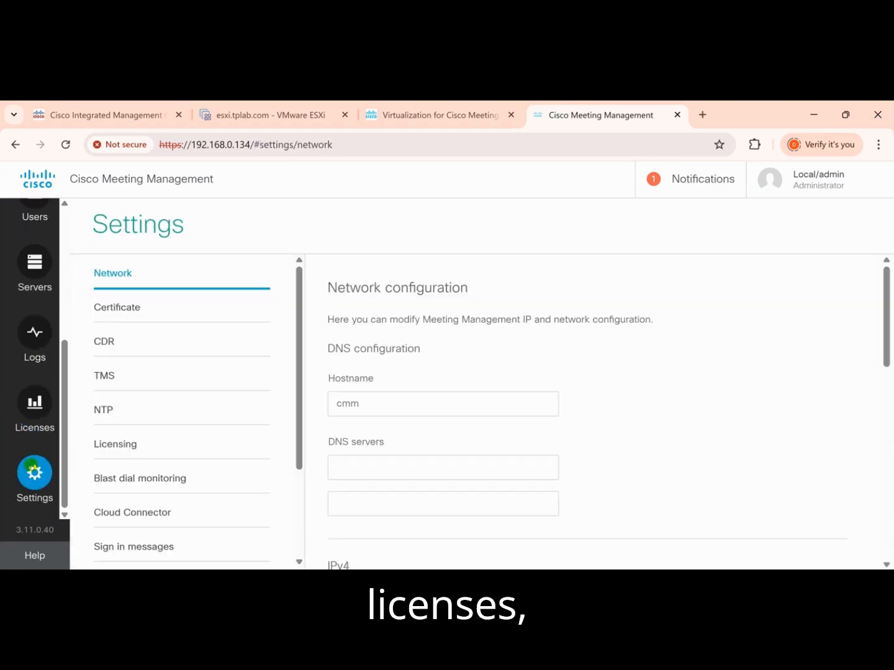
pyautogui.scroll(-2, 142, 381)
pyautogui.scroll(2, 144, 388)
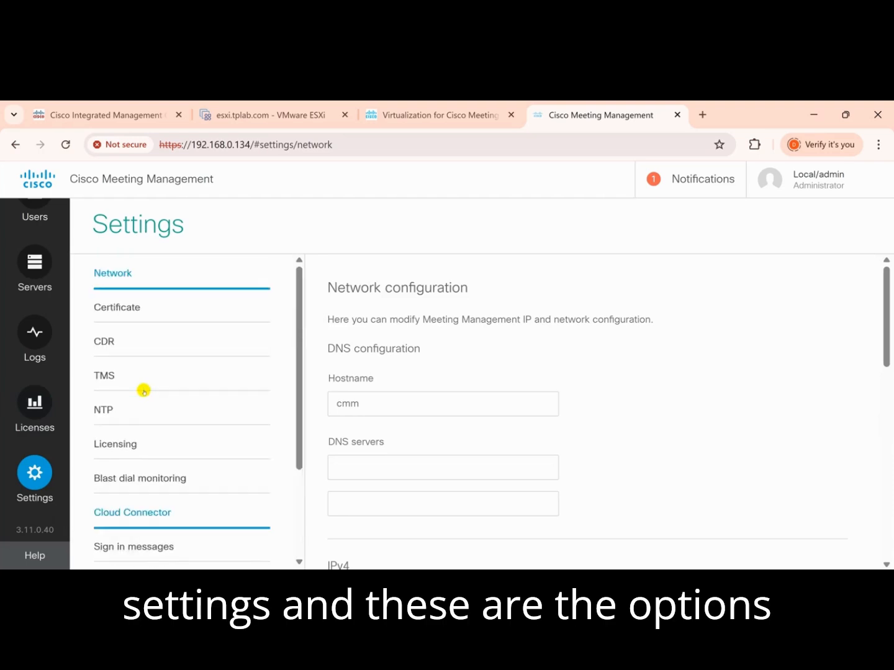
# Review the system notifications and the options offered for the signed-in local admin account.
pyautogui.click(681, 179)
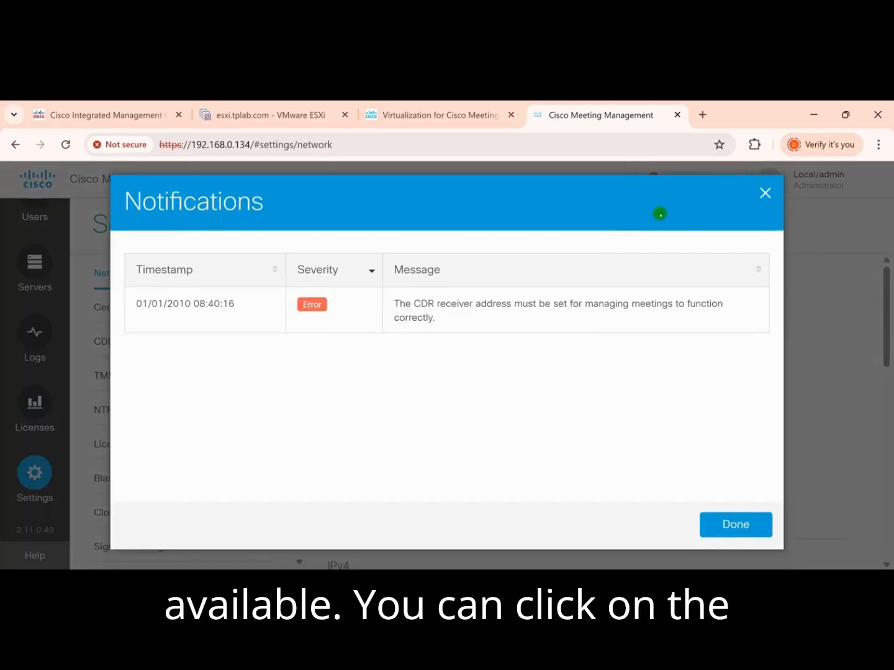
pyautogui.click(706, 521)
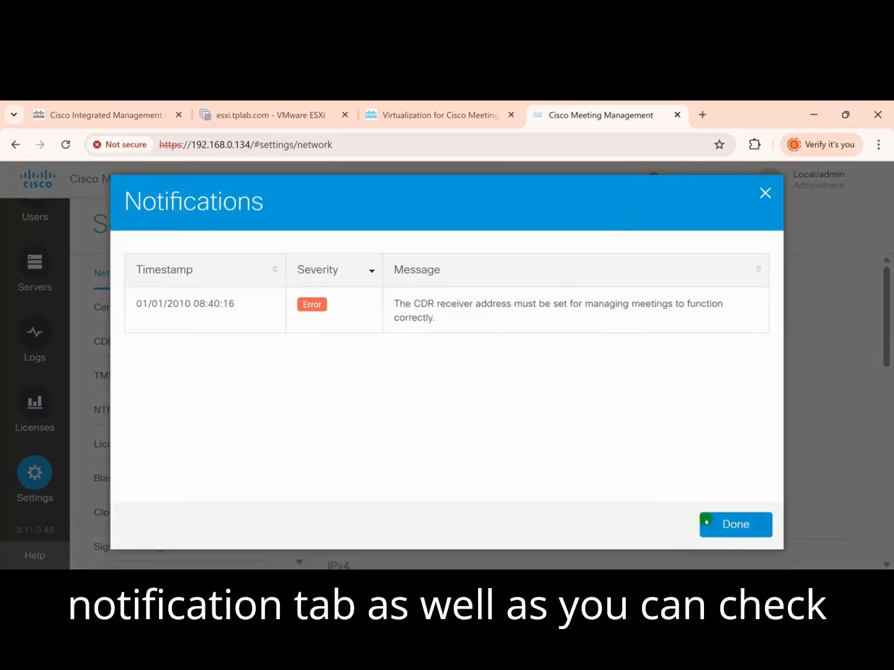
pyautogui.click(799, 183)
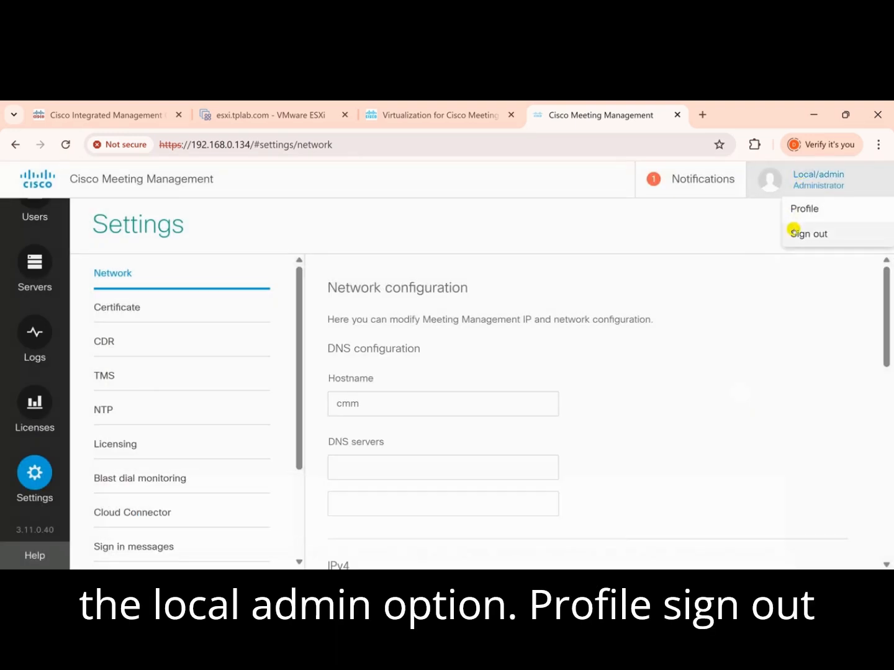
pyautogui.click(259, 241)
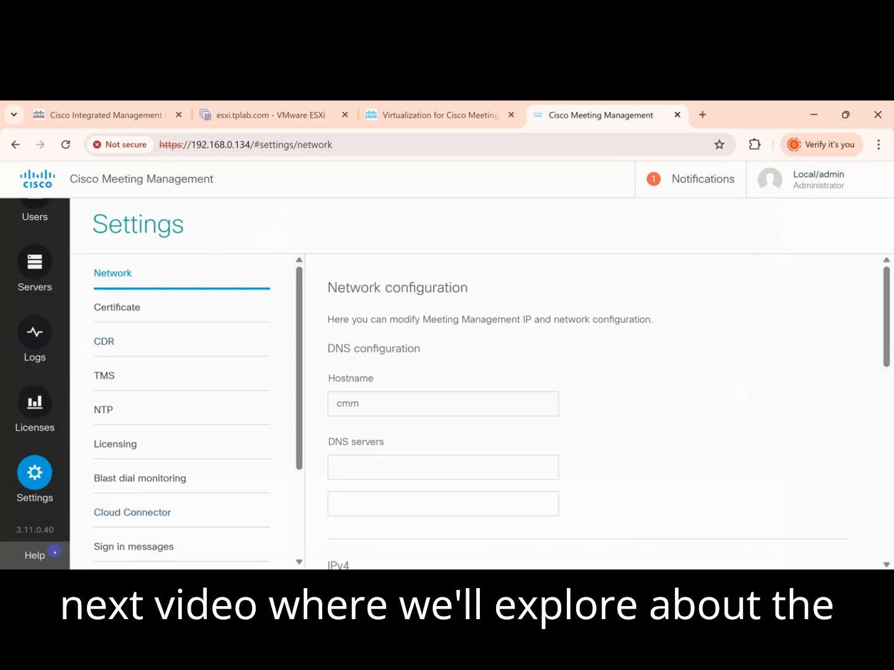
# Open the online help for Meeting Management 3.11 and return to the network settings page.
pyautogui.click(35, 555)
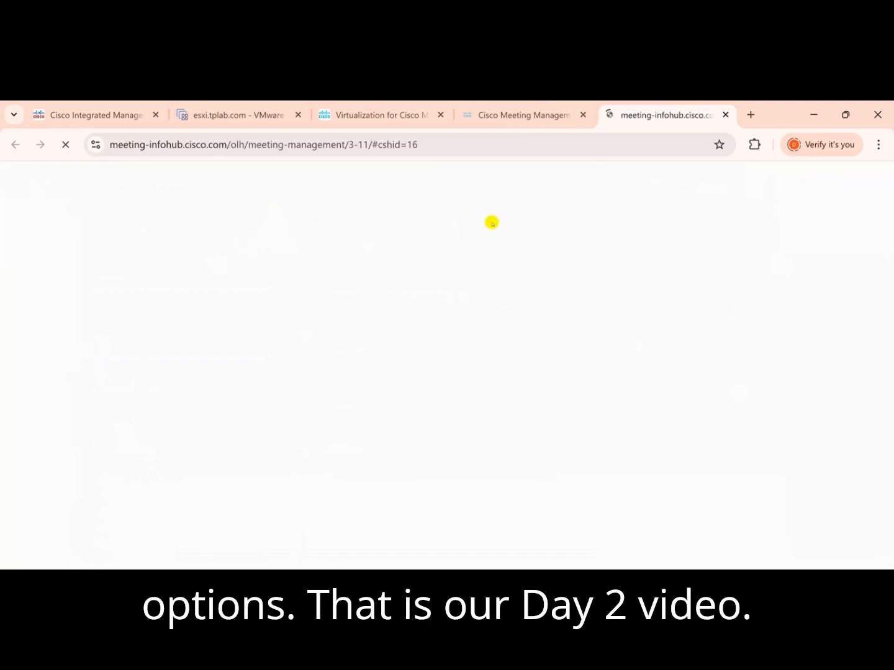
pyautogui.click(545, 116)
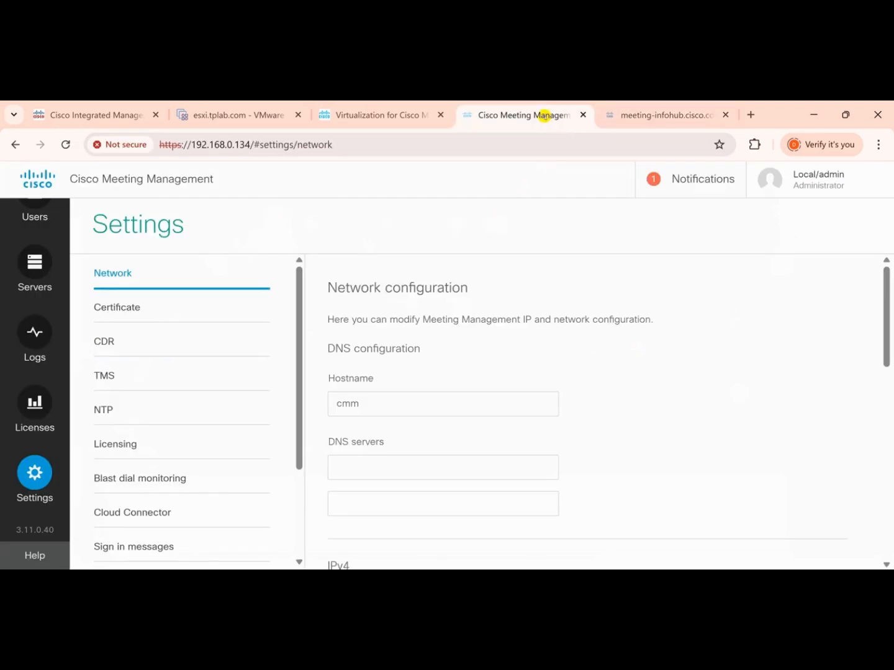